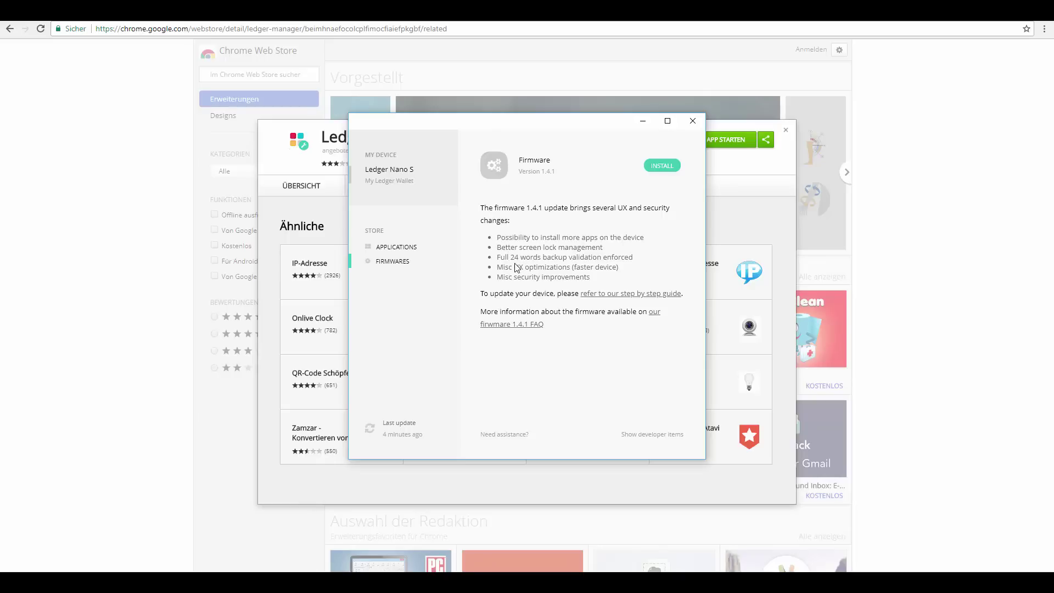
# - Install firmware version 1.4.1 on the Ledger Nano S and check the firmware section for further updates
pyautogui.click(662, 166)
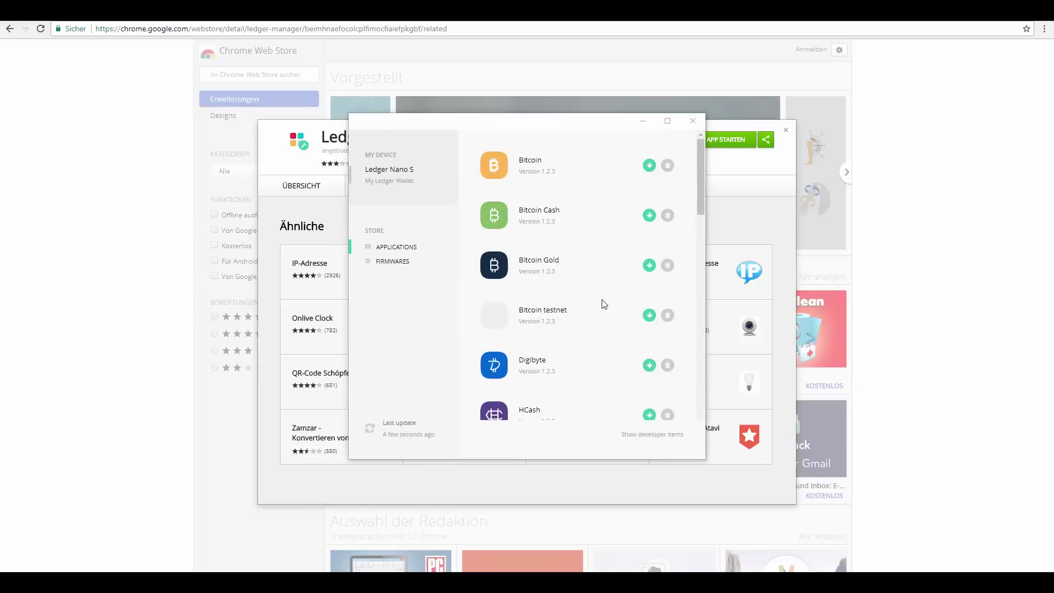
pyautogui.click(701, 194)
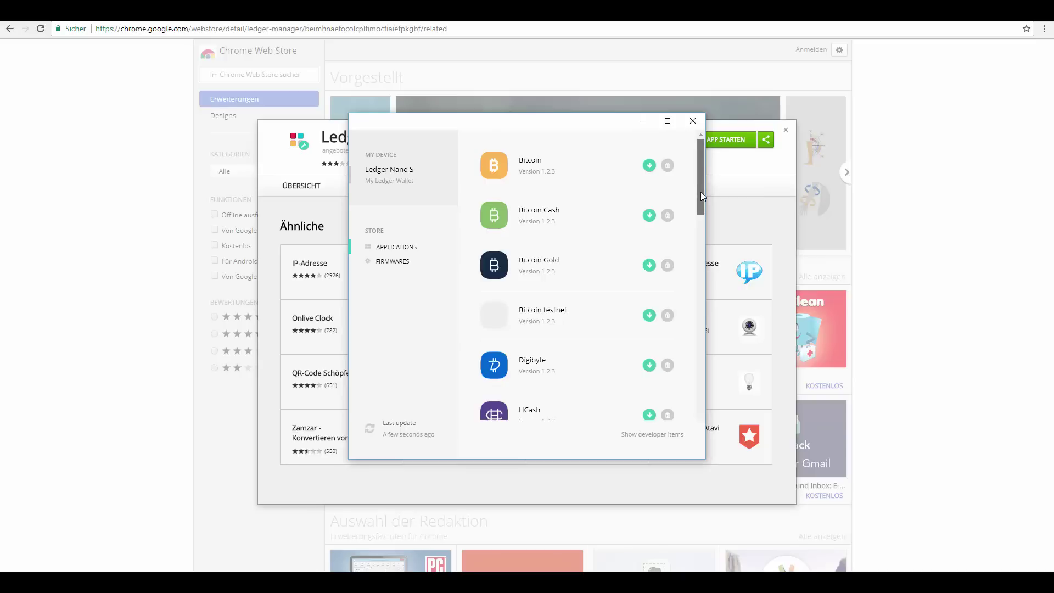
pyautogui.moveTo(700, 192); pyautogui.dragTo(697, 252)
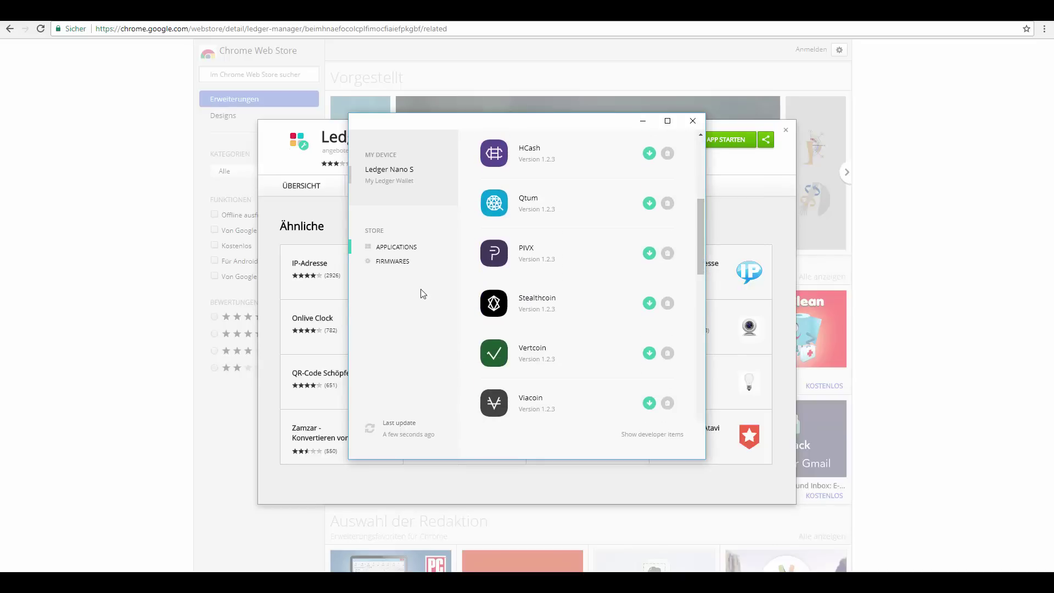
pyautogui.click(391, 262)
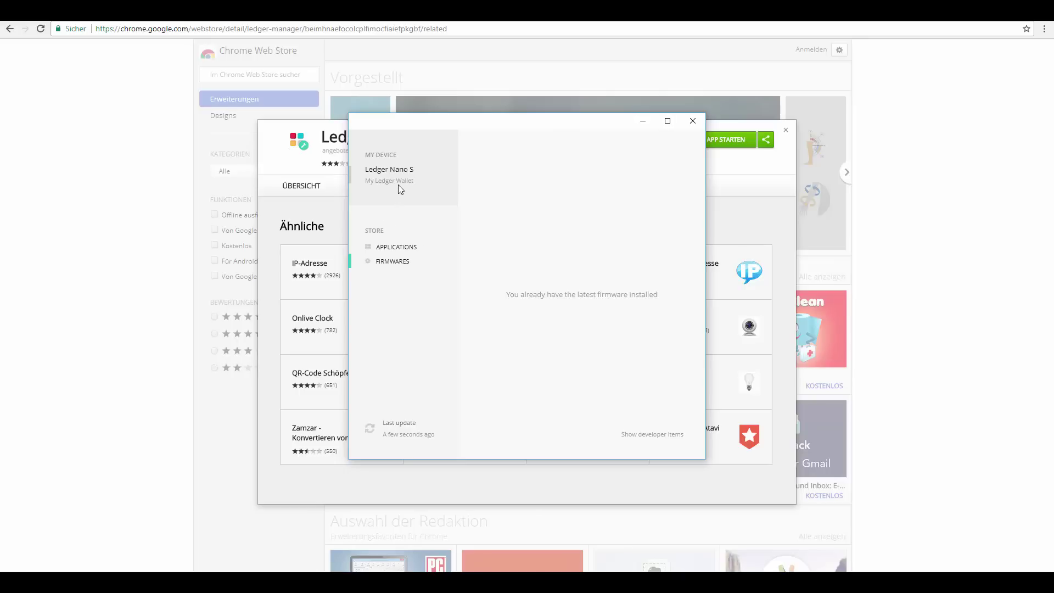
# - Install the Bitcoin application, version 1.2.3, on the Ledger Nano S from the list of available applications
pyautogui.click(400, 247)
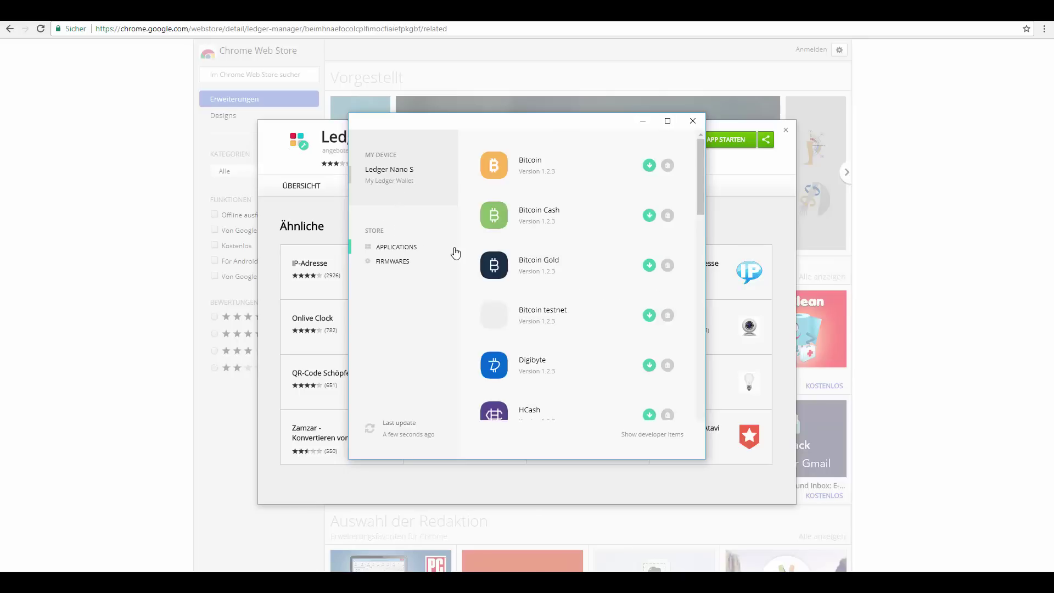
pyautogui.click(649, 166)
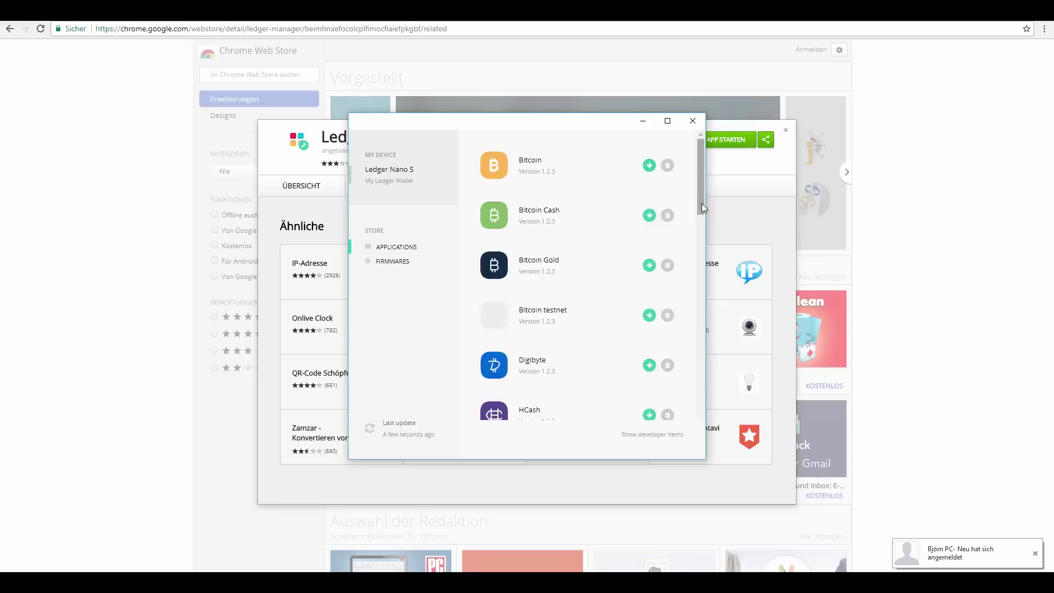
# - Find the Ethereum application, version 1.0.22, among the available applications and install it on the Ledger Nano S
pyautogui.moveTo(699, 201)
pyautogui.mouseDown()
pyautogui.moveTo(694, 285)
pyautogui.moveTo(692, 189)
pyautogui.mouseUp()
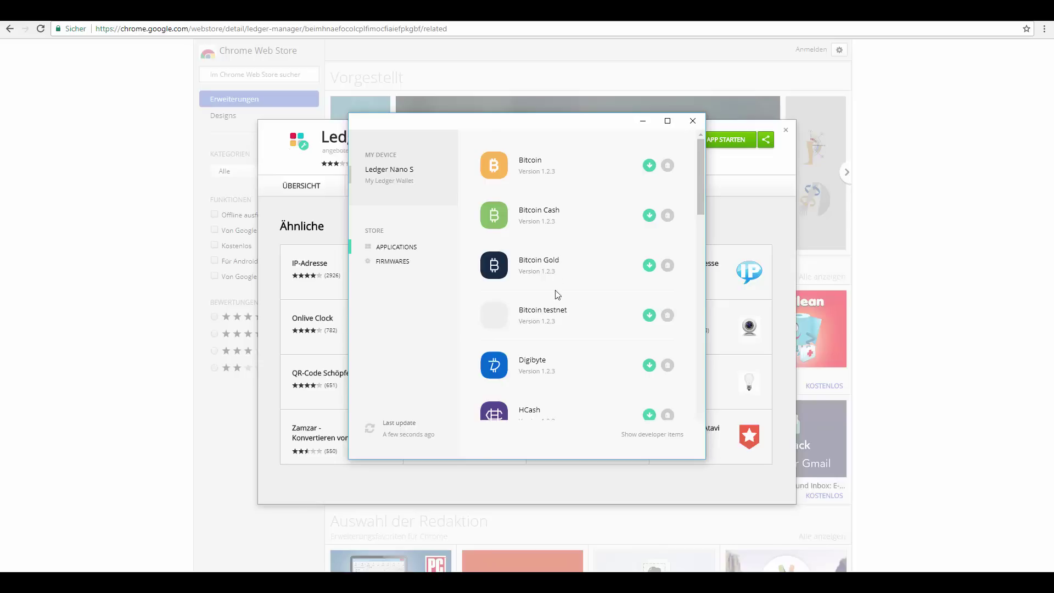
pyautogui.scroll(-1, 556, 351)
pyautogui.scroll(-10, 556, 351)
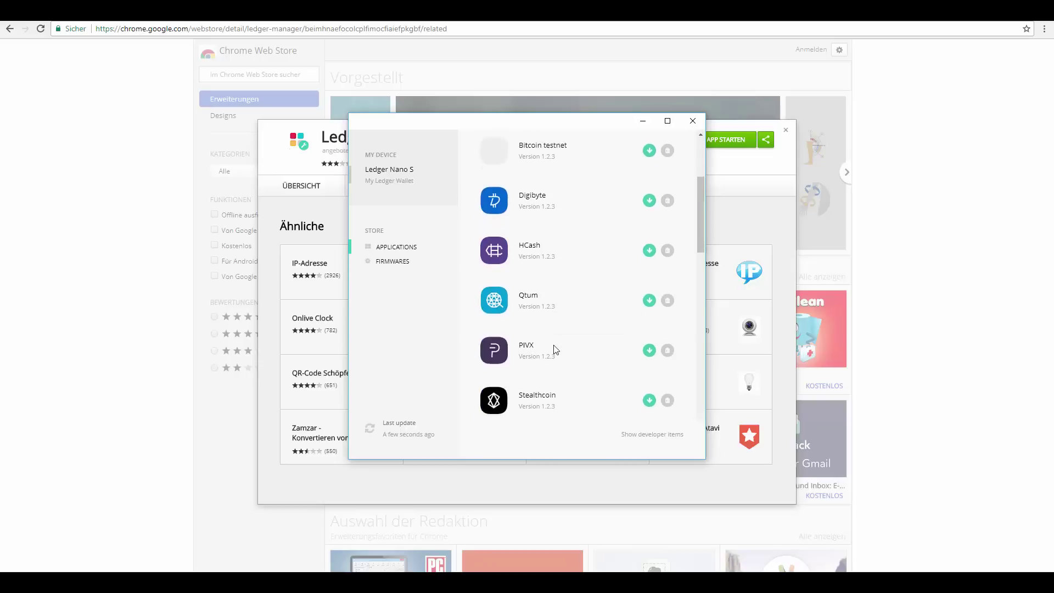
pyautogui.scroll(-9, 556, 350)
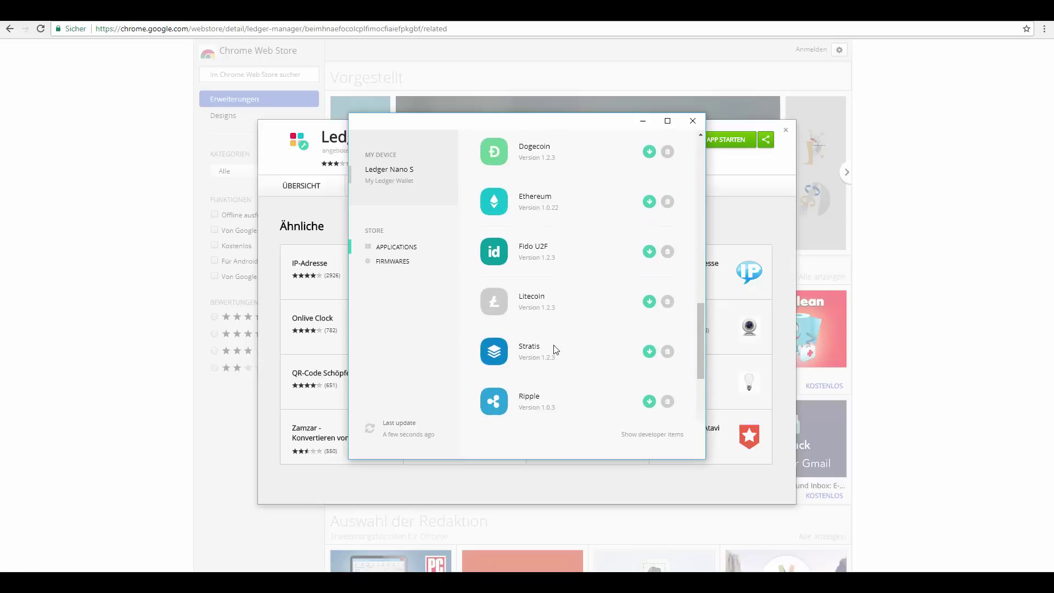
pyautogui.scroll(-1, 556, 349)
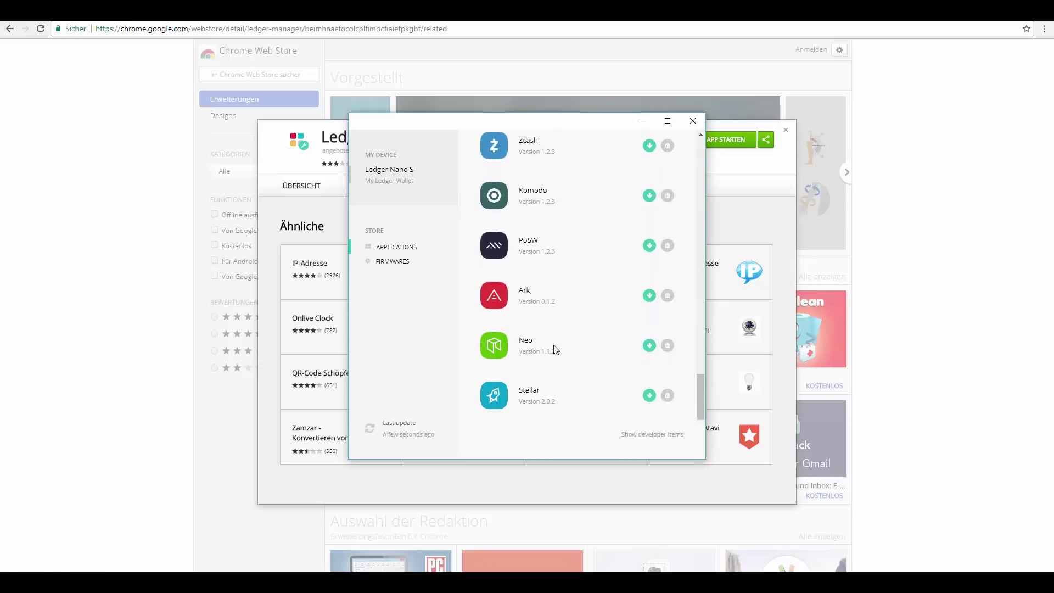
pyautogui.scroll(10, 555, 350)
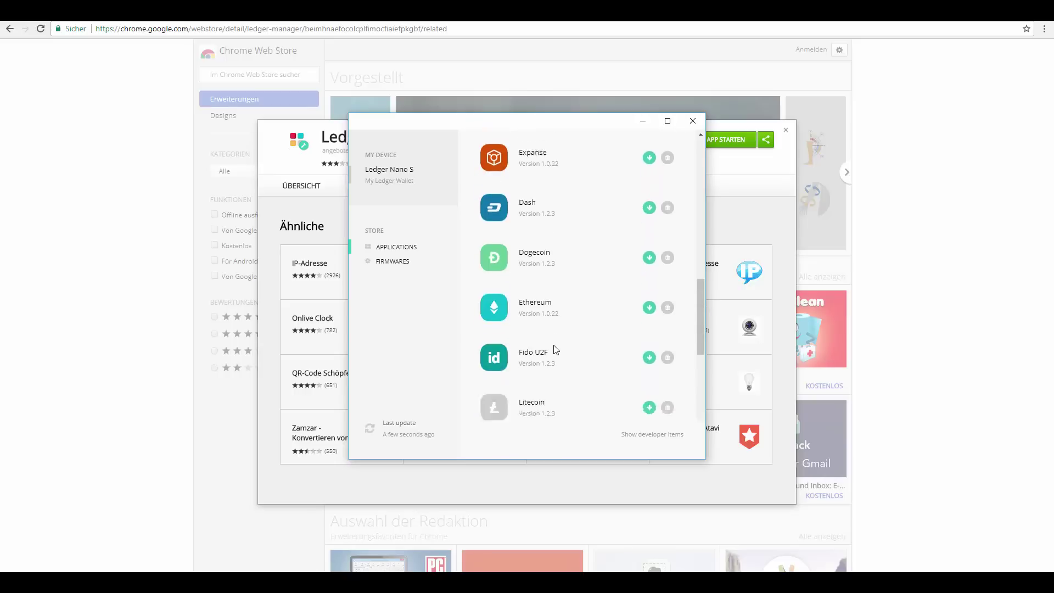
pyautogui.scroll(4, 555, 349)
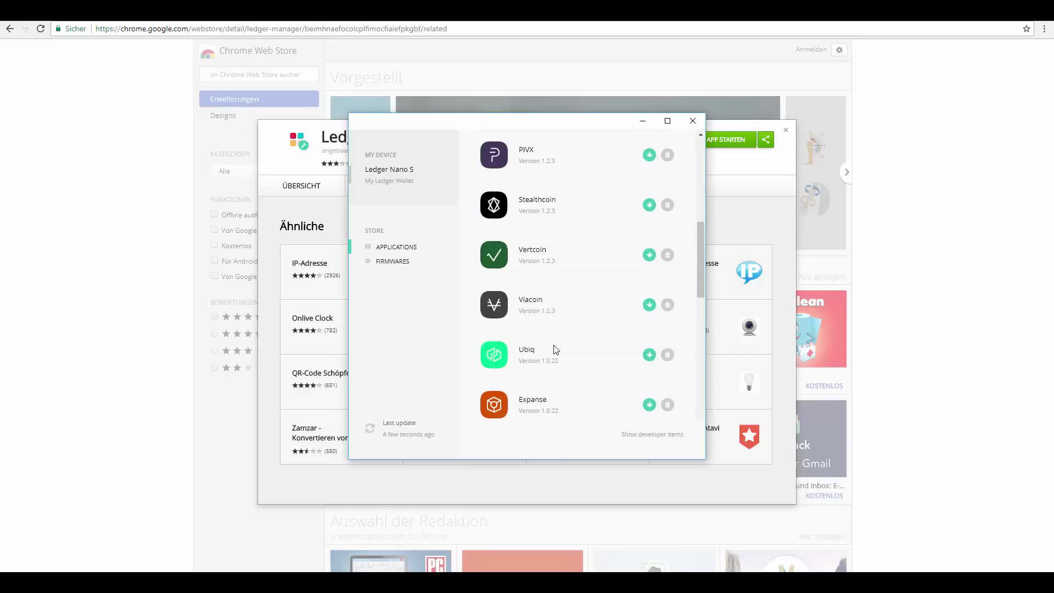
pyautogui.scroll(-4, 555, 350)
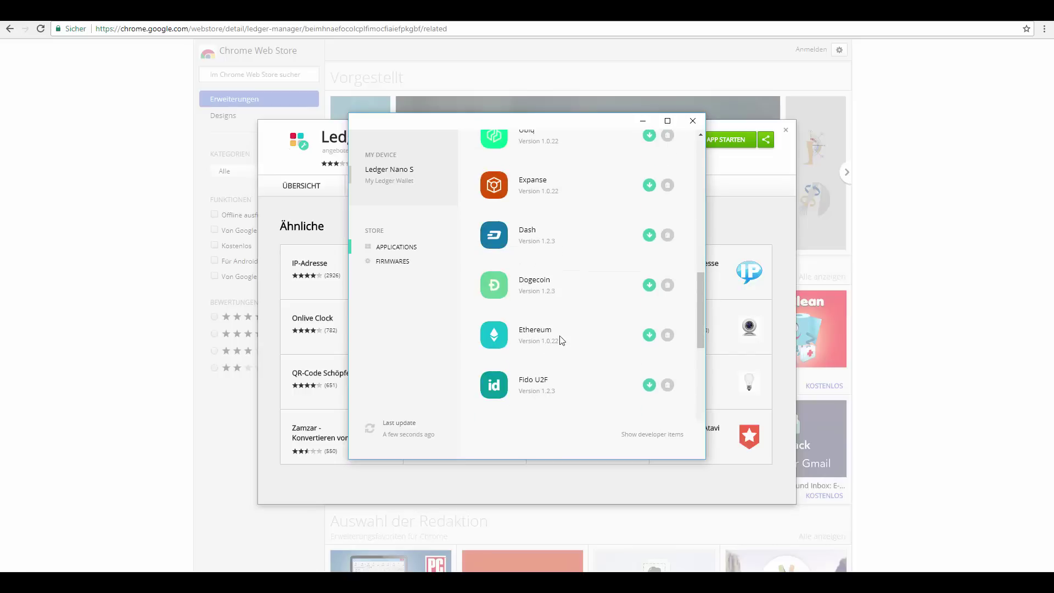
pyautogui.click(649, 336)
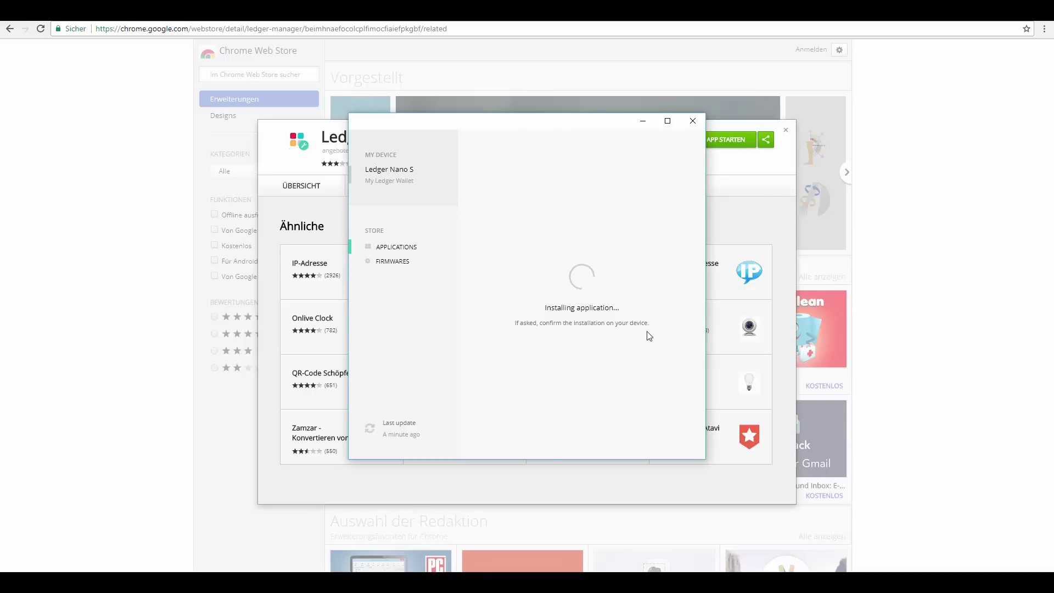
pyautogui.scroll(-5, 571, 350)
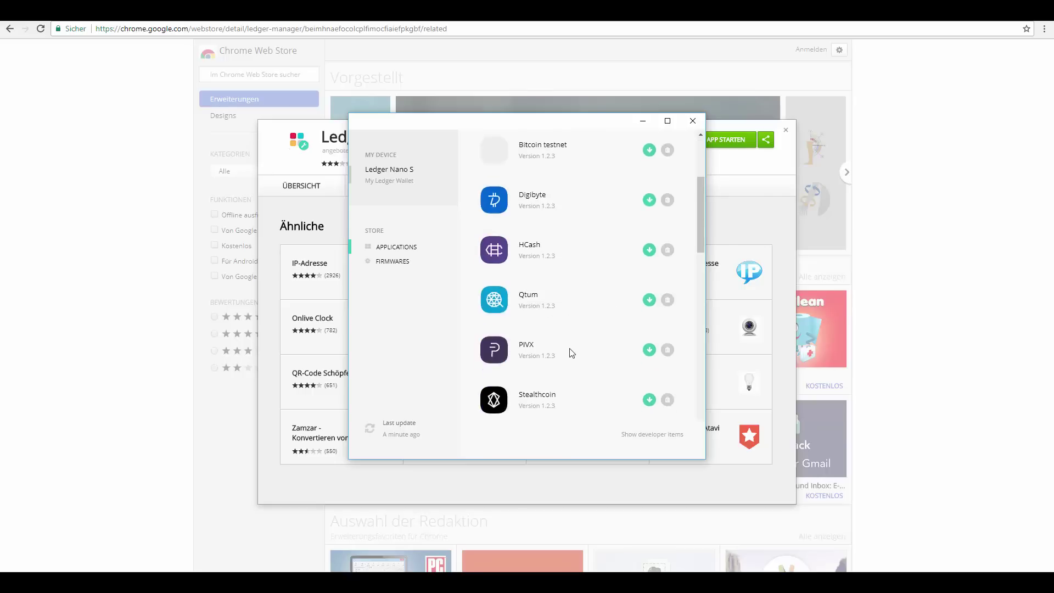
pyautogui.scroll(-10, 572, 352)
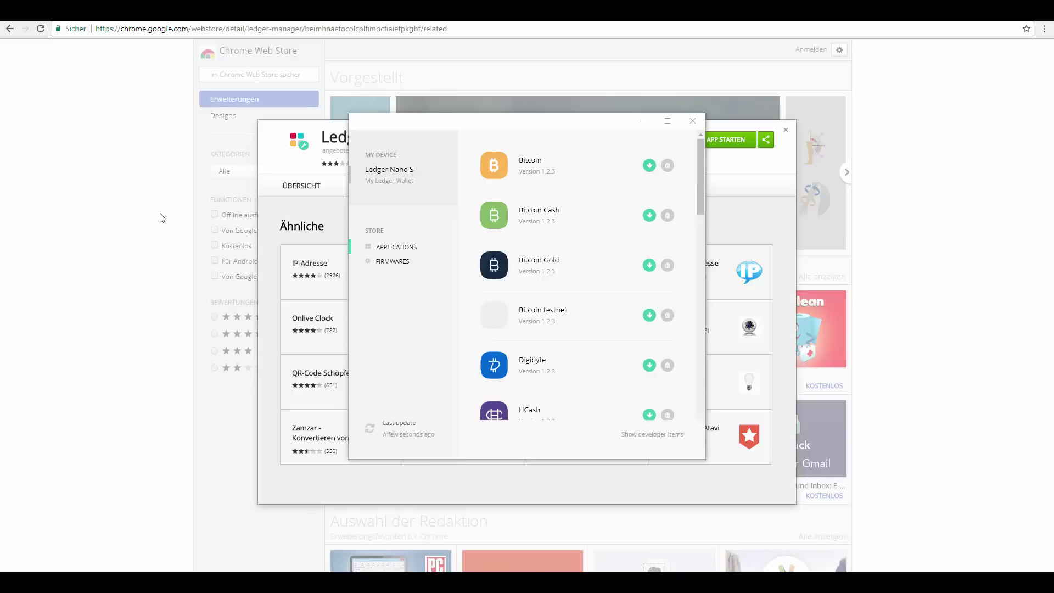
pyautogui.click(113, 196)
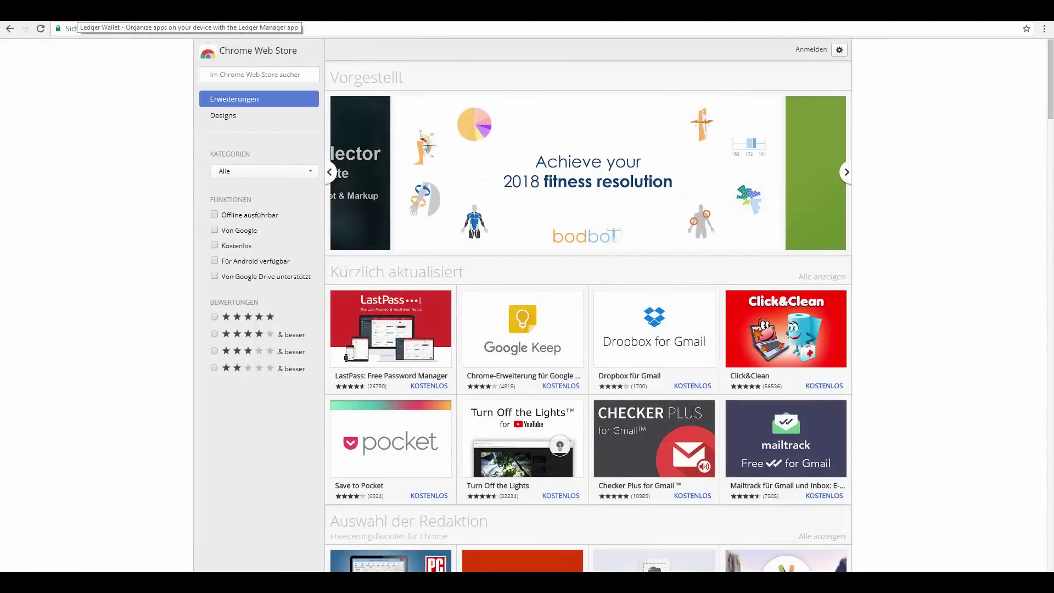
pyautogui.click(82, 11)
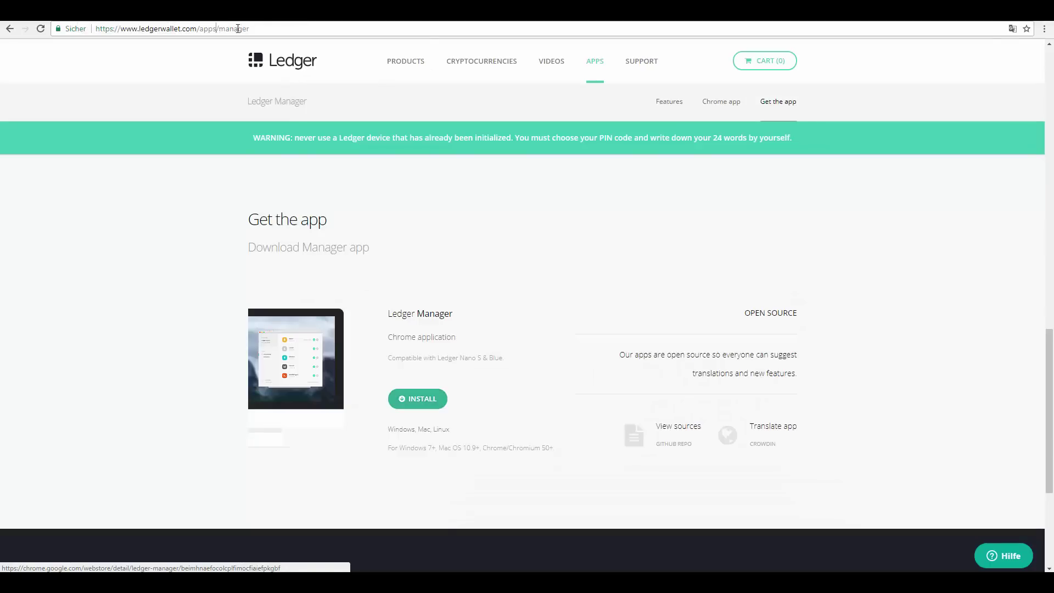
pyautogui.moveTo(218, 29); pyautogui.dragTo(250, 28)
pyautogui.press('BackSpace')
pyautogui.press('Return')
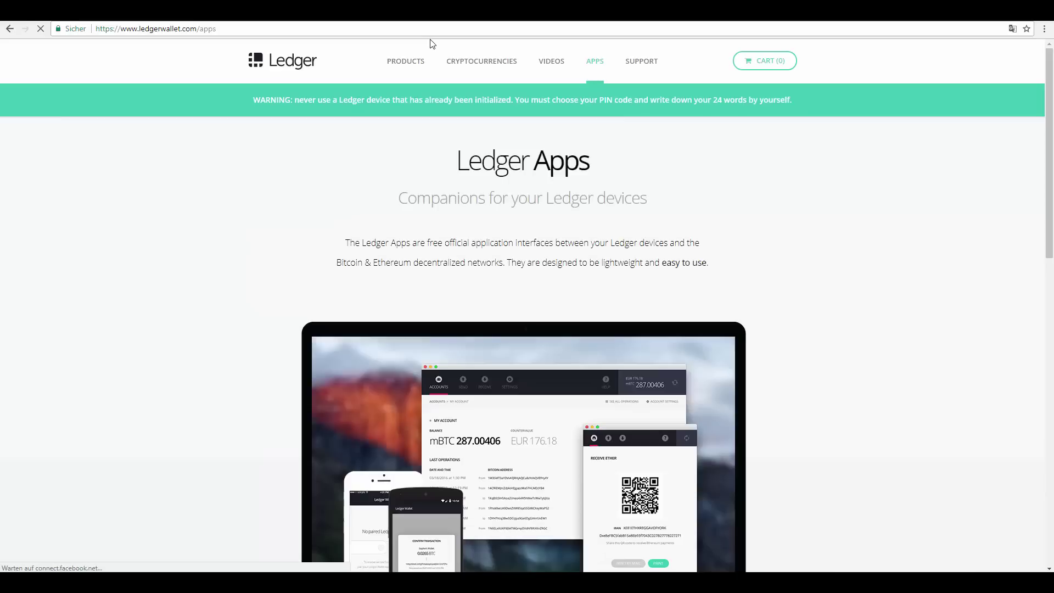
# - Open the Ledger Wallet Bitcoin & Altcoins page from the wallet apps listed on the Ledger website
pyautogui.scroll(-9, 482, 309)
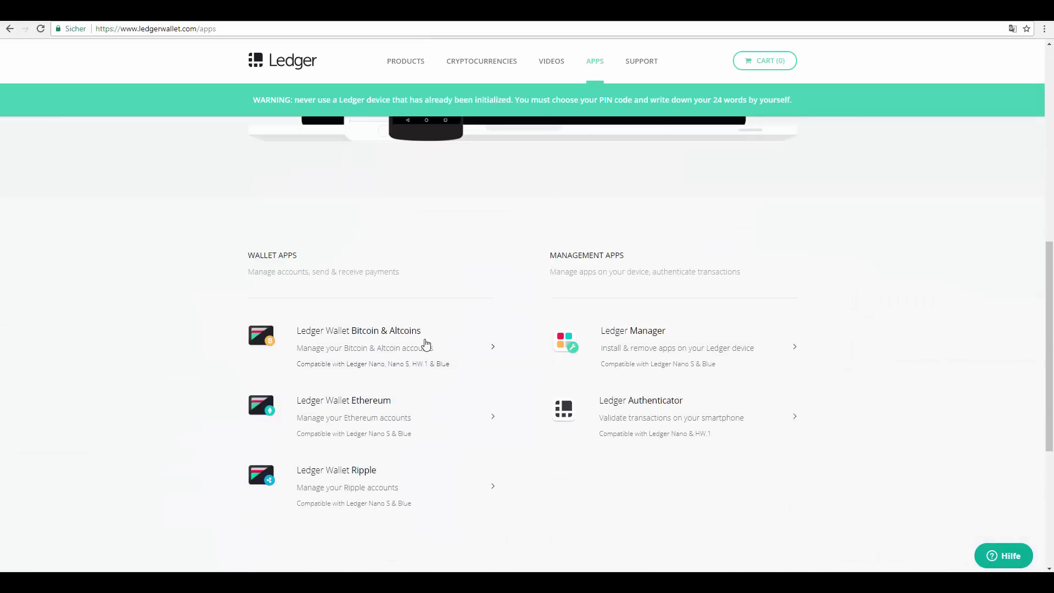
pyautogui.scroll(-2, 344, 360)
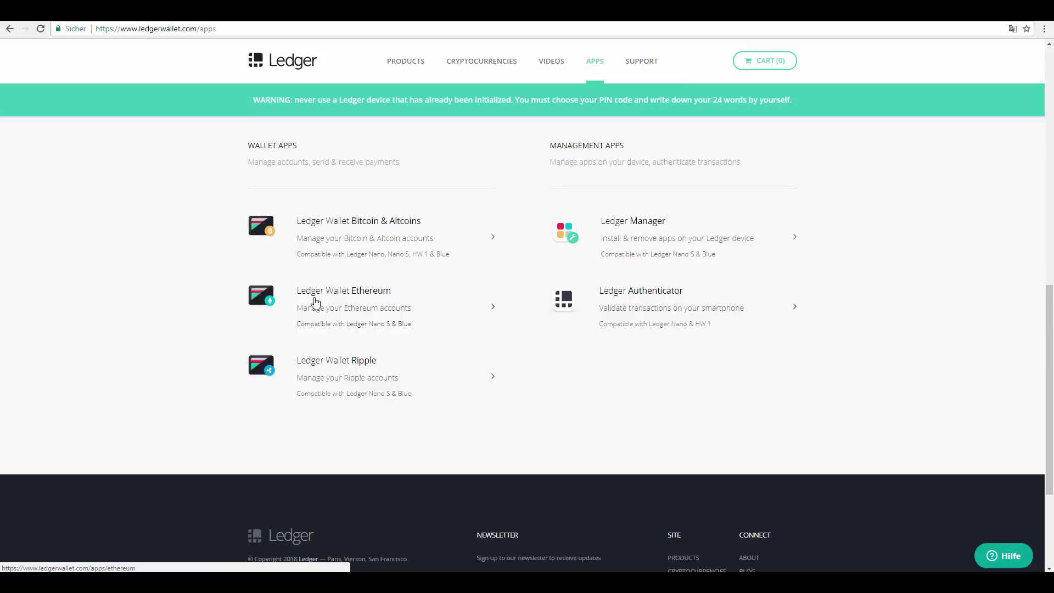
pyautogui.scroll(1, 341, 299)
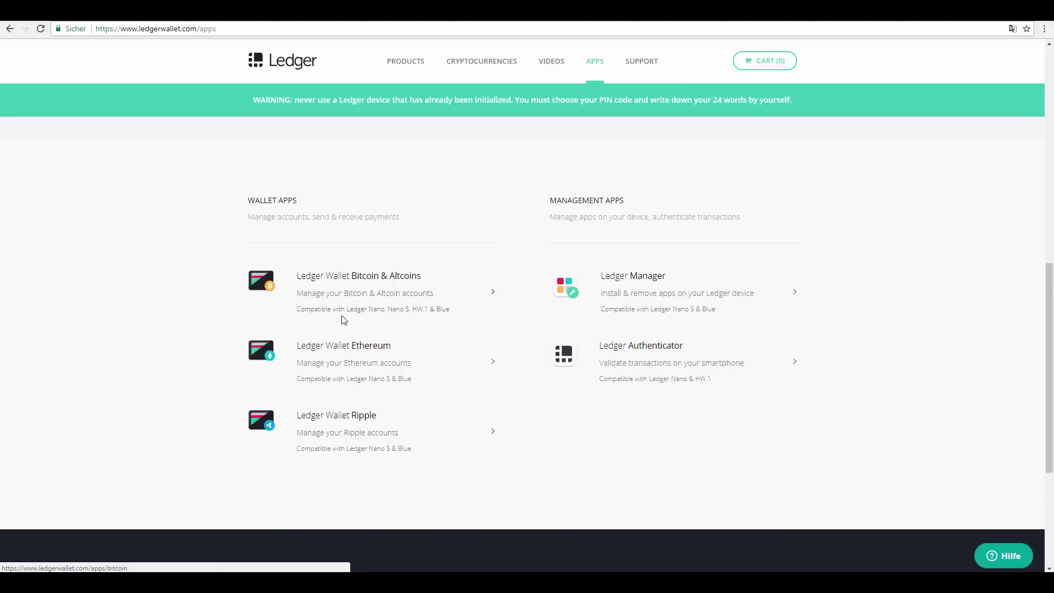
pyautogui.click(340, 277)
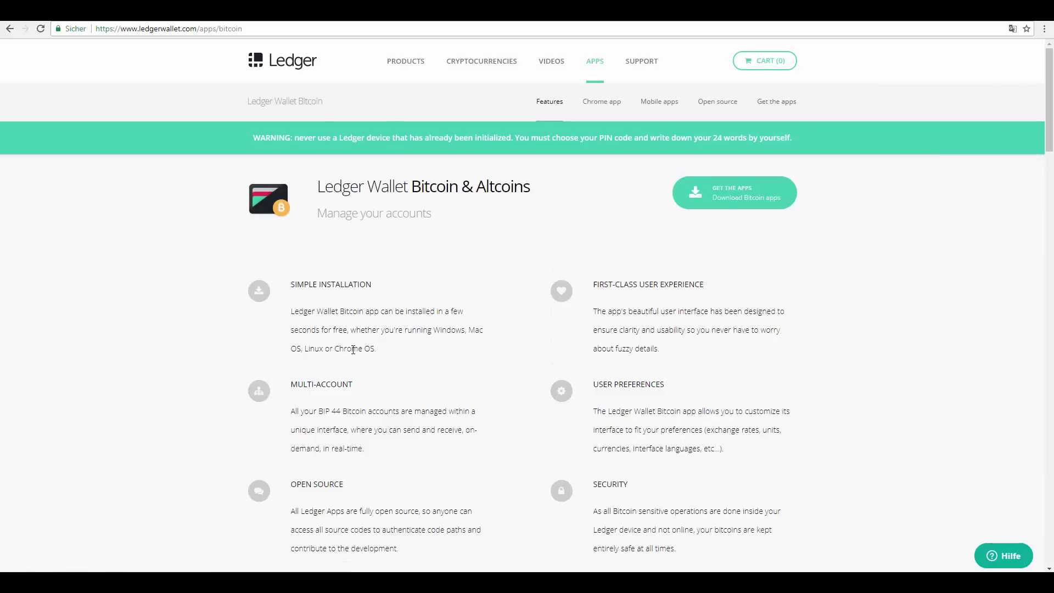
# - Add the Ledger Wallet Bitcoin Chrome application to the browser from the Chrome Web Store, accepting the requested permissions
pyautogui.scroll(-4, 353, 349)
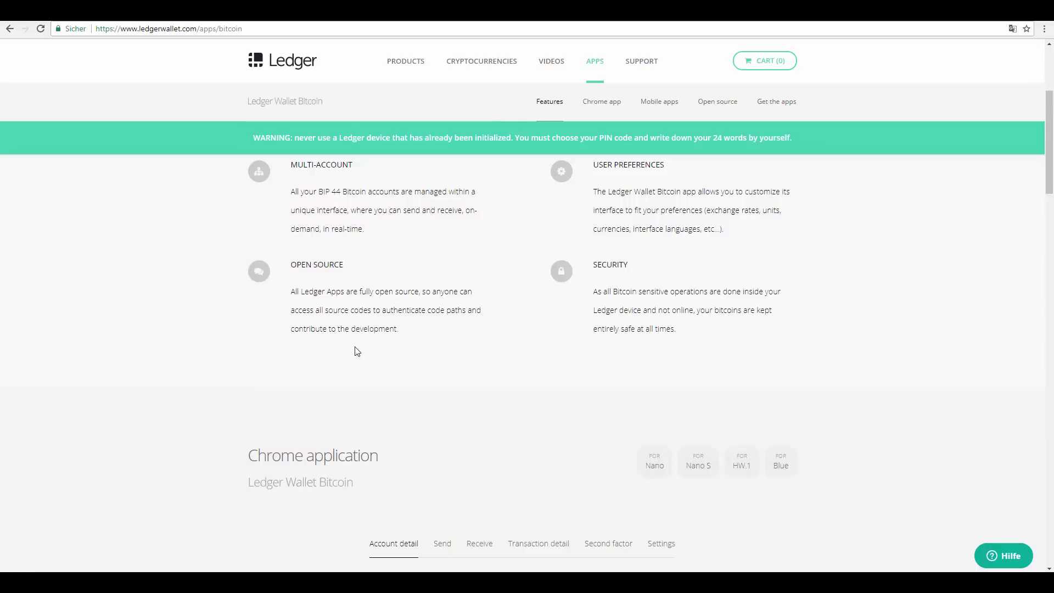
pyautogui.scroll(-13, 357, 351)
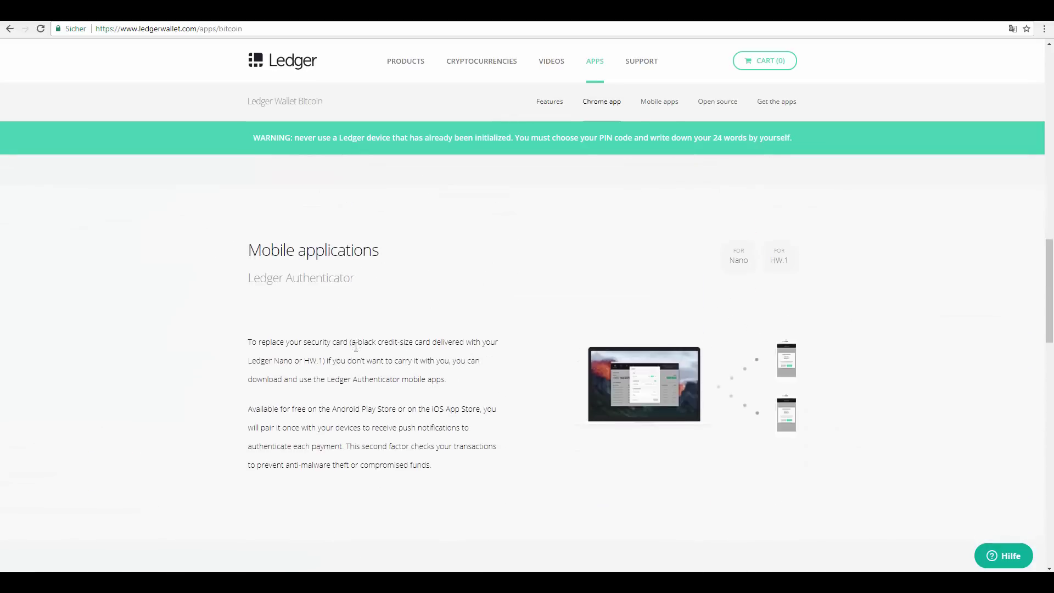
pyautogui.scroll(-12, 356, 347)
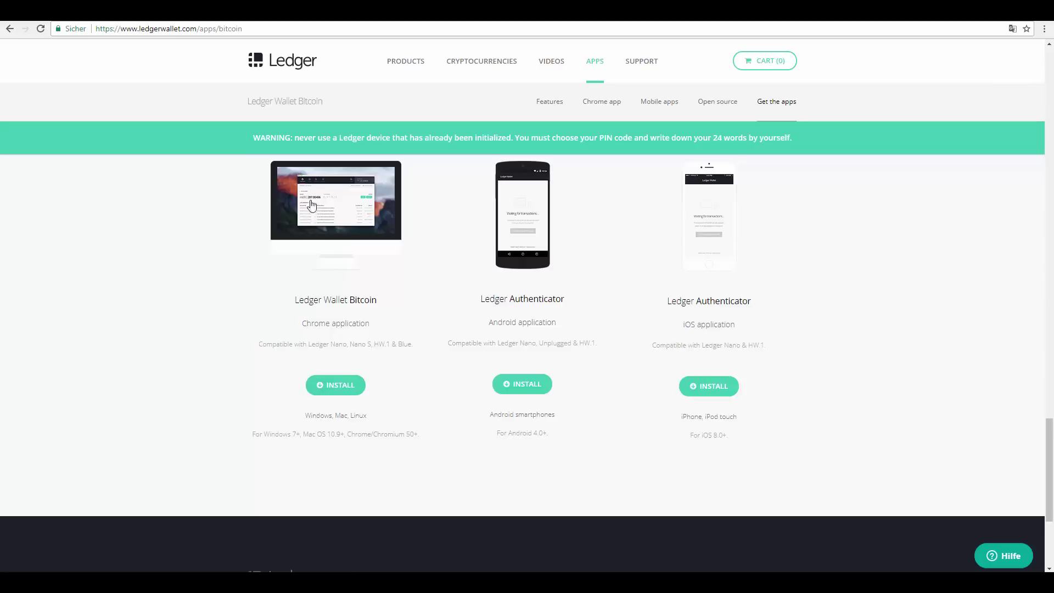
pyautogui.click(349, 391)
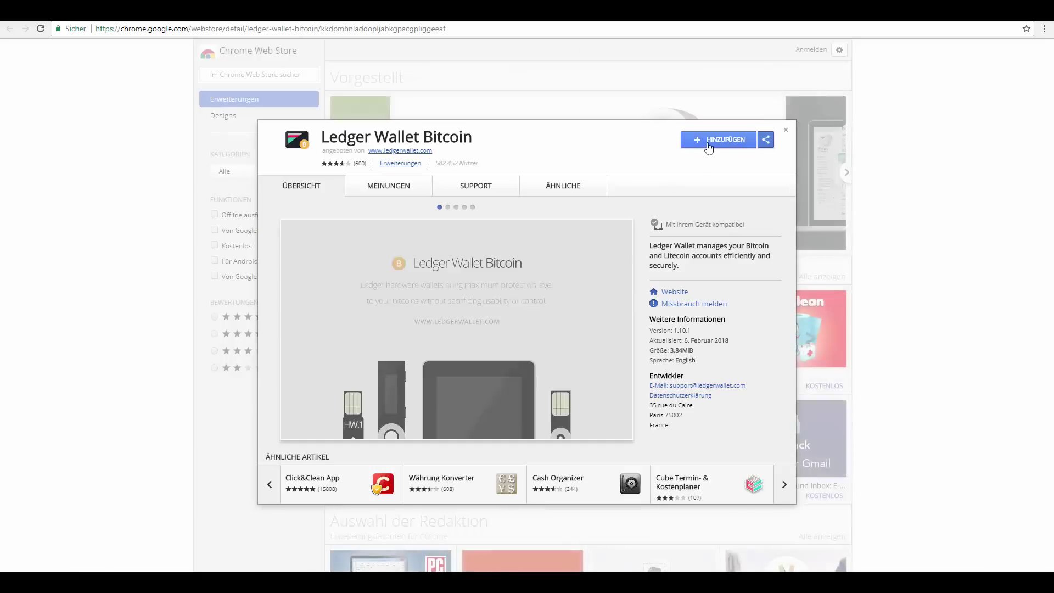
pyautogui.click(708, 144)
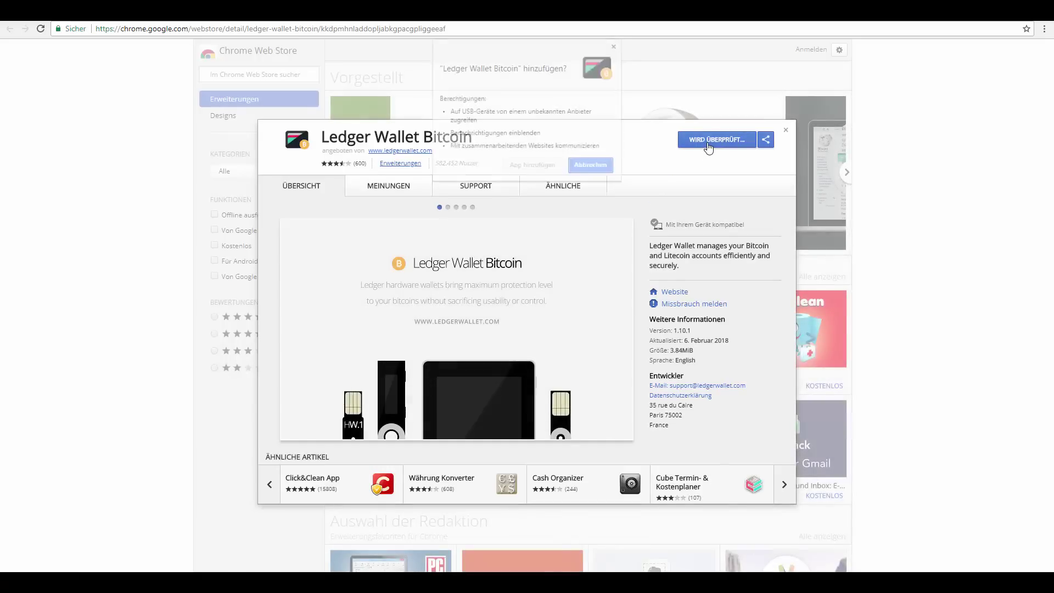
pyautogui.click(531, 167)
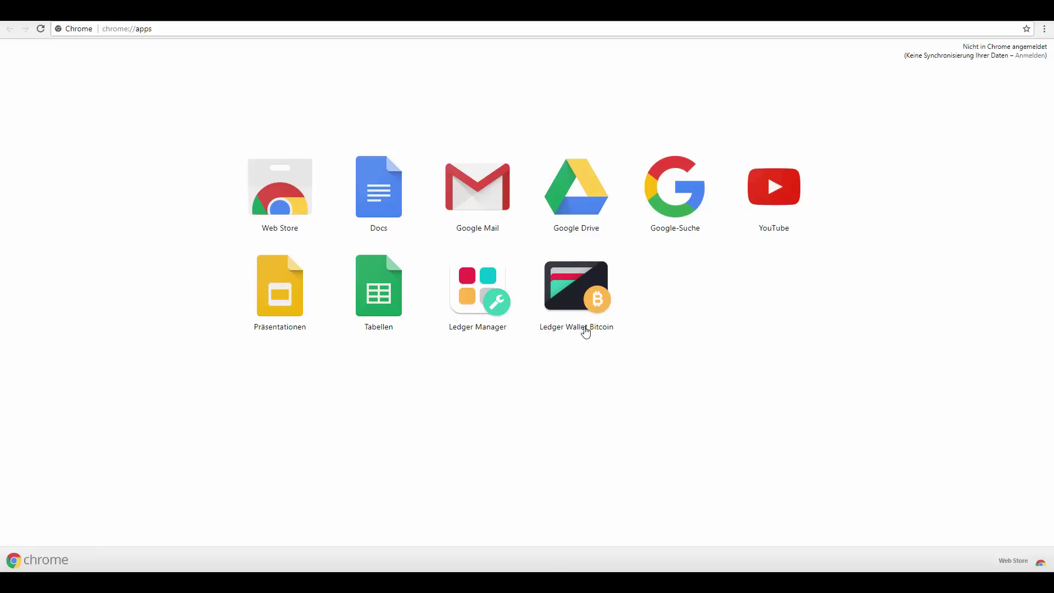
# - Launch Ledger Wallet Bitcoin and select the Bitcoin chain with the Segwit address type
pyautogui.click(574, 305)
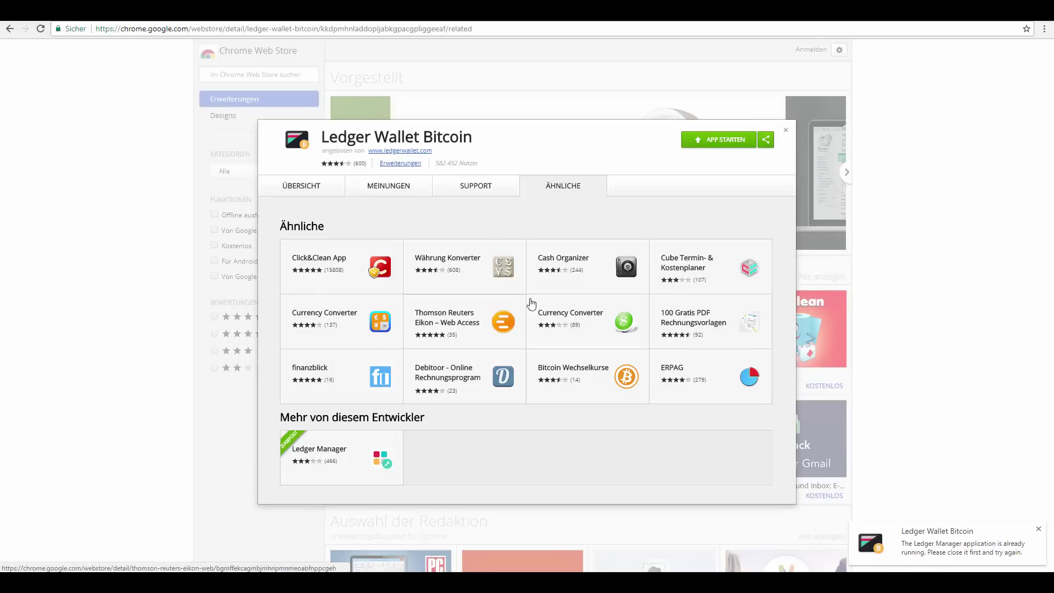
pyautogui.click(710, 145)
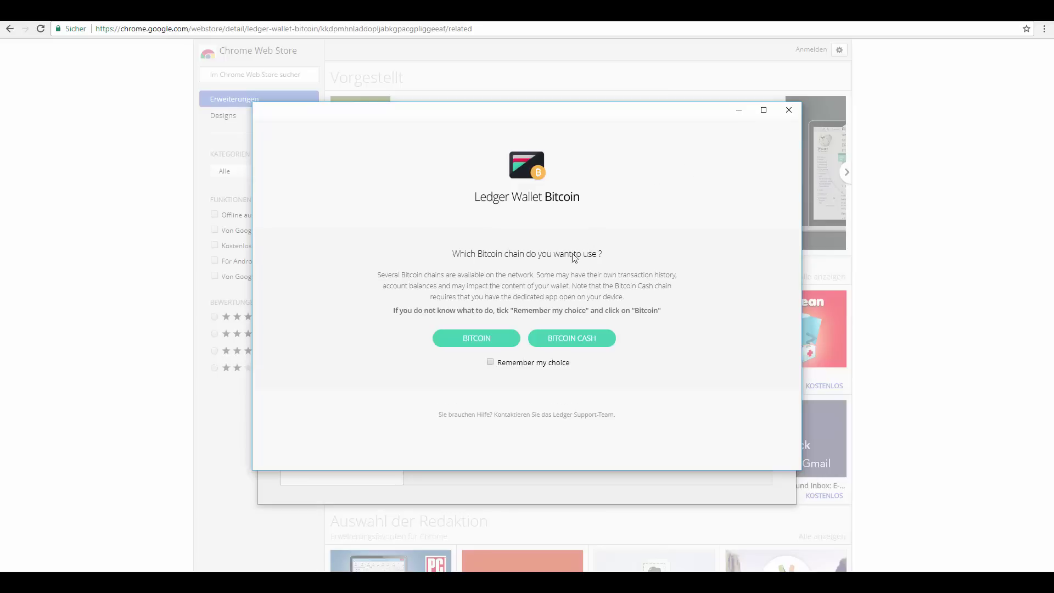
pyautogui.click(496, 344)
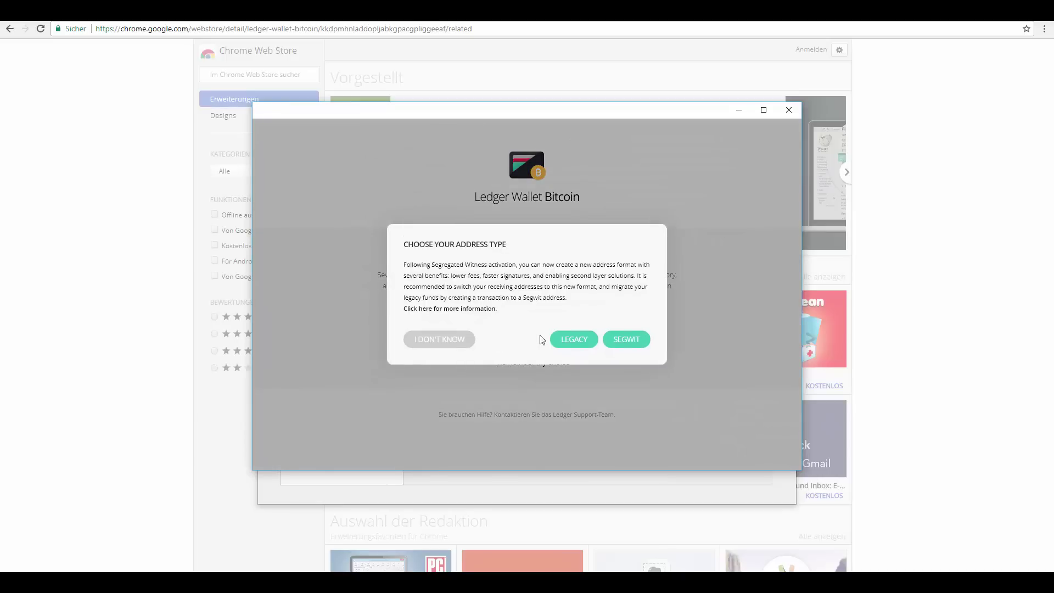
pyautogui.click(636, 344)
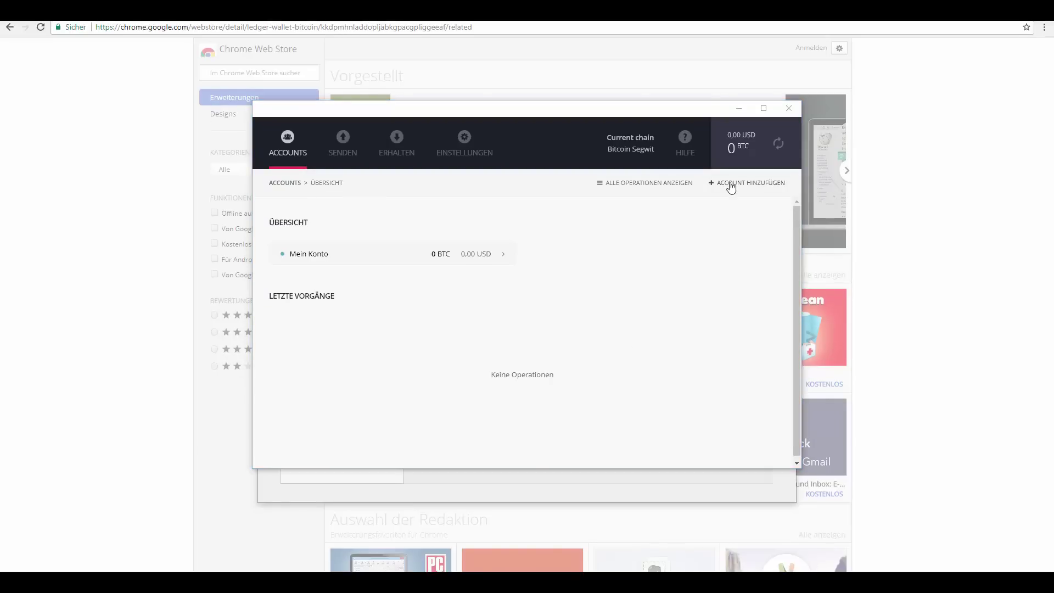
# - Maximize the wallet window and open the form for sending bitcoins
pyautogui.click(762, 109)
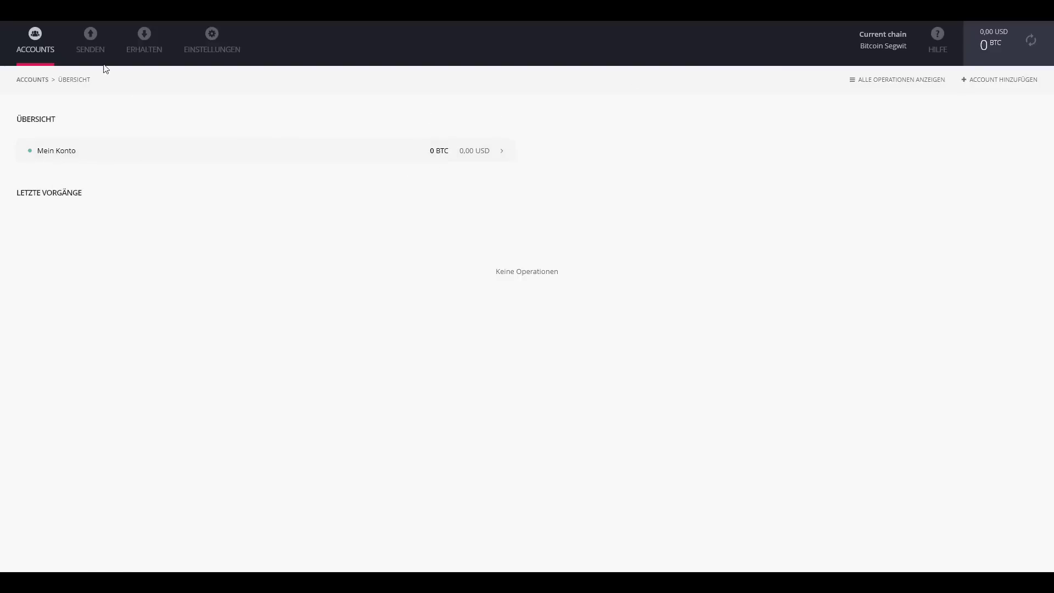
pyautogui.click(97, 48)
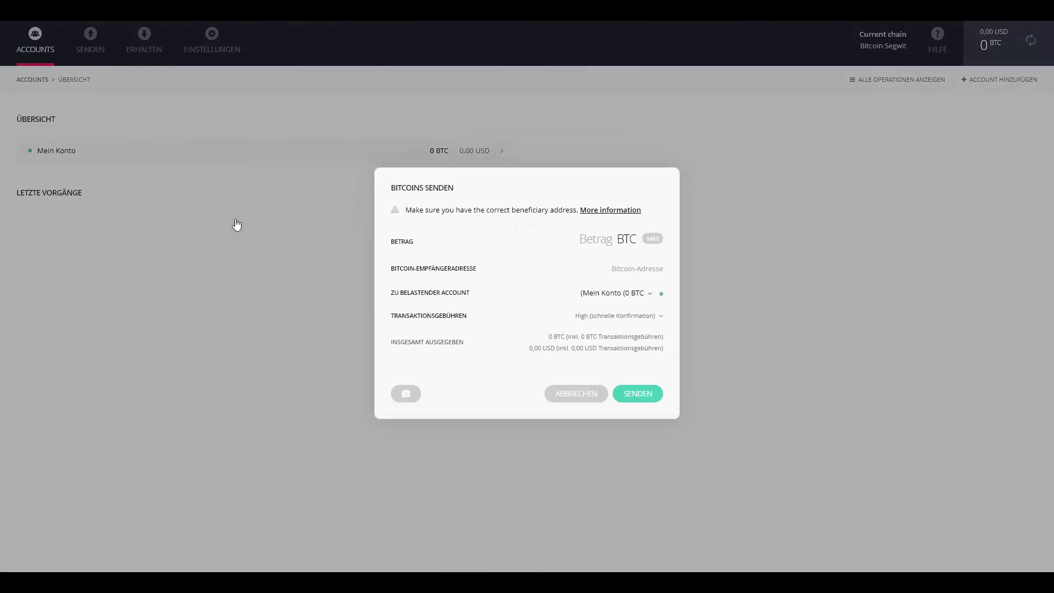
# - Close the send form, request to receive bitcoins, reveal the receiving address on the device, and select that address
pyautogui.click(565, 391)
pyautogui.click(141, 40)
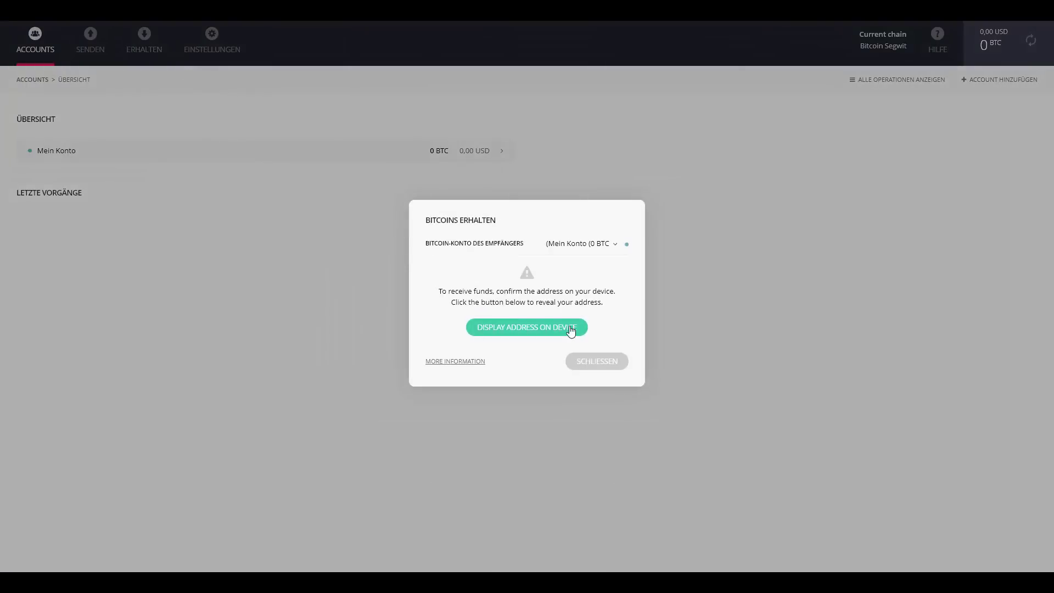
pyautogui.click(571, 330)
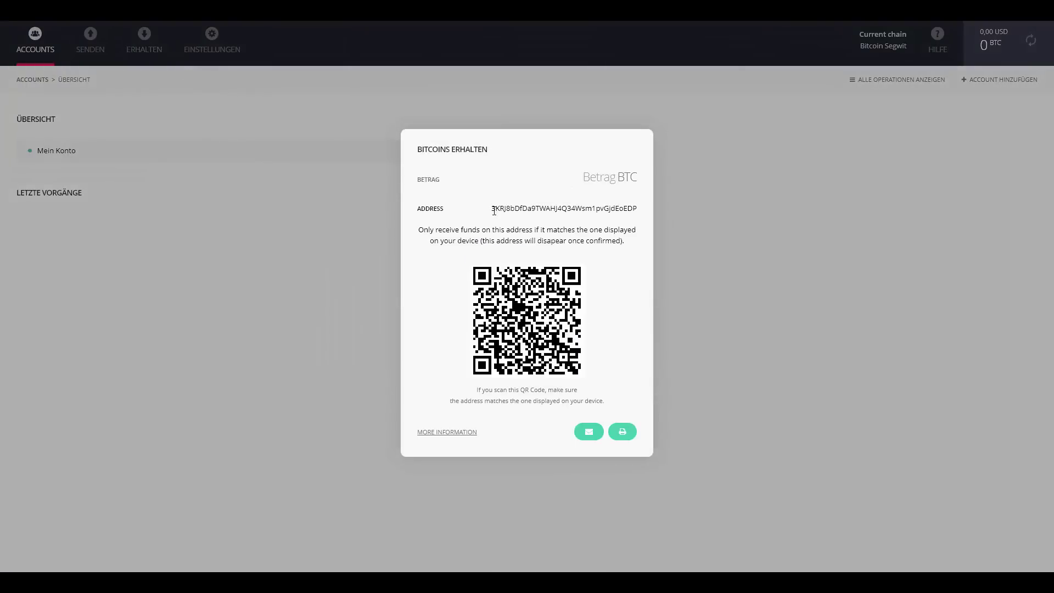
pyautogui.moveTo(491, 208); pyautogui.dragTo(637, 208)
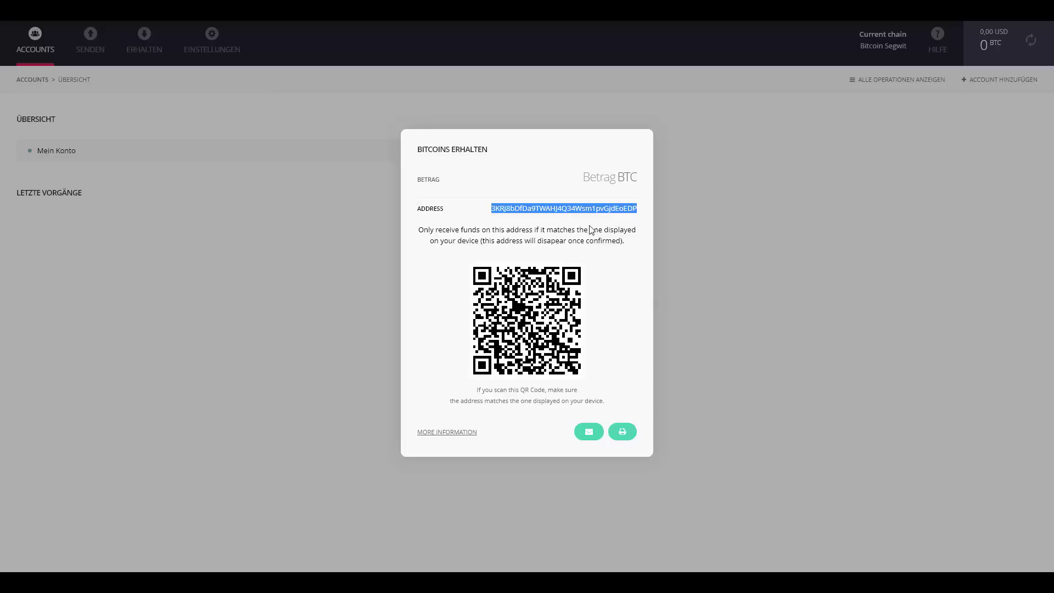
# - Enter 10 BTC as the requested amount in the receive form, select the address and amount, and close the form
pyautogui.click(606, 177)
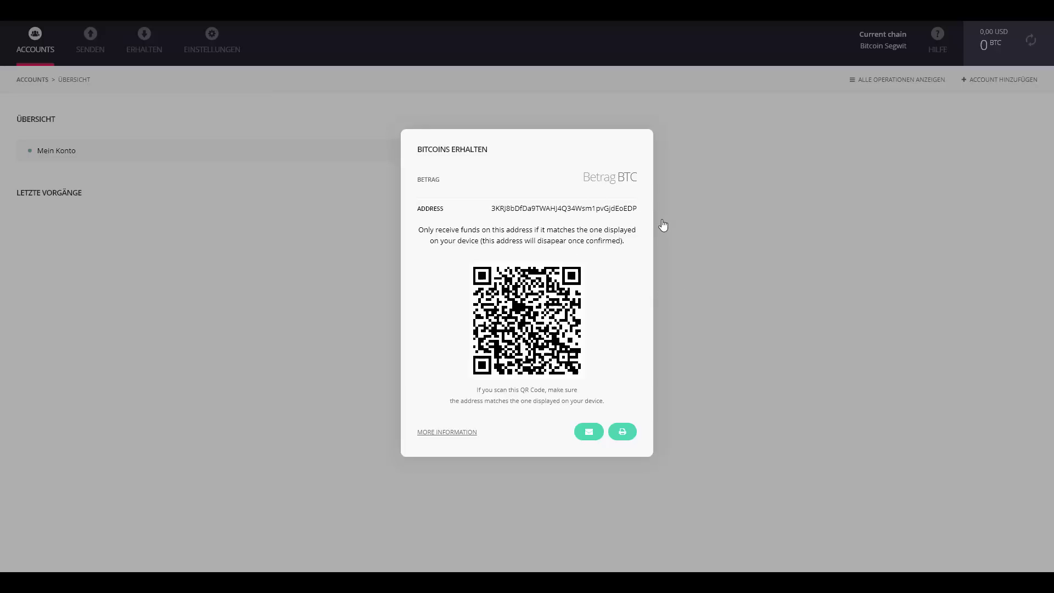
pyautogui.write('10')
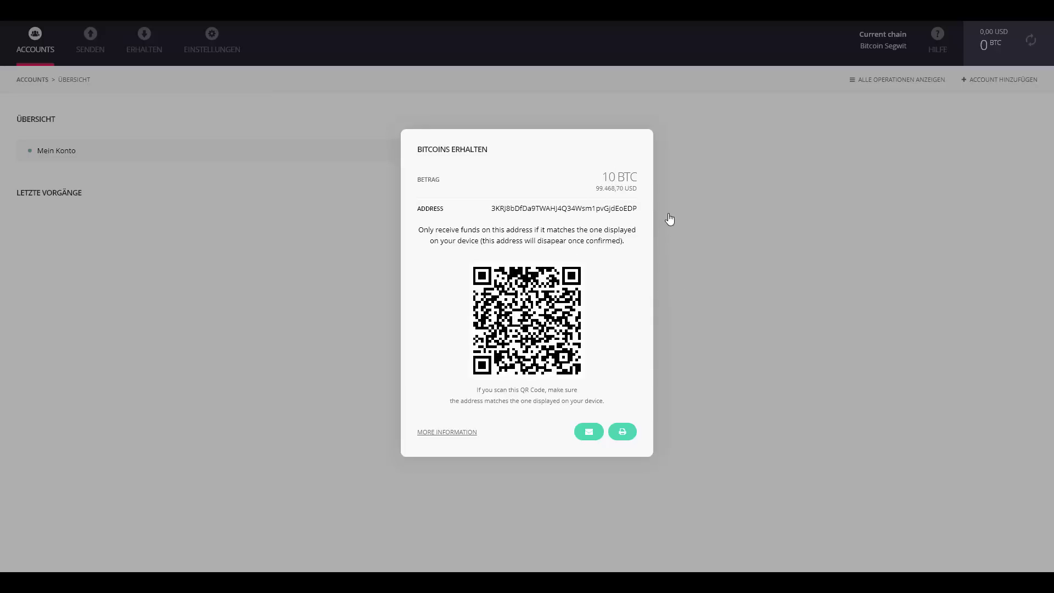
pyautogui.doubleClick(612, 208)
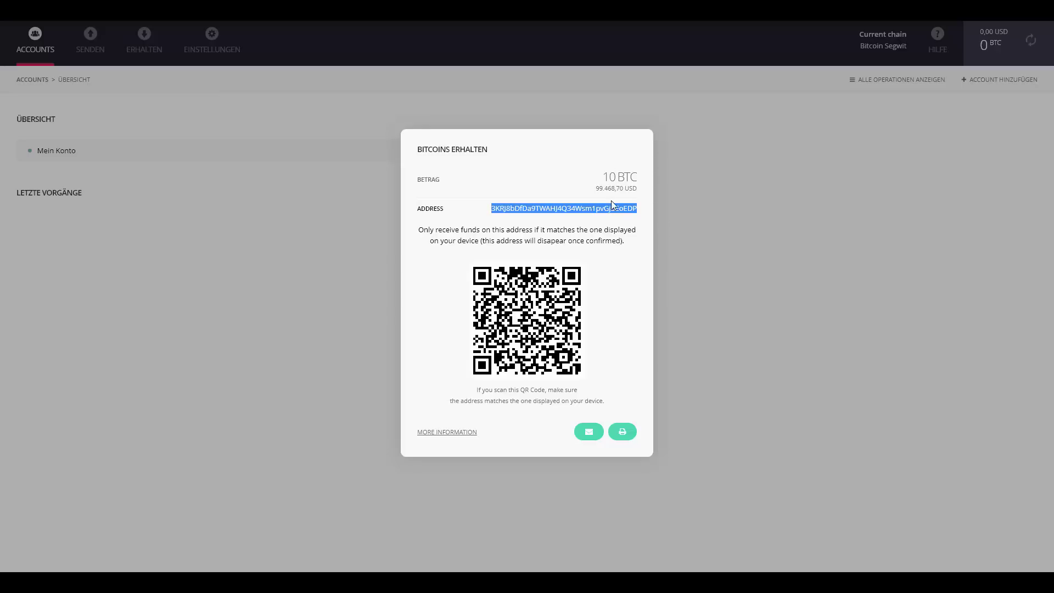
pyautogui.doubleClick(609, 177)
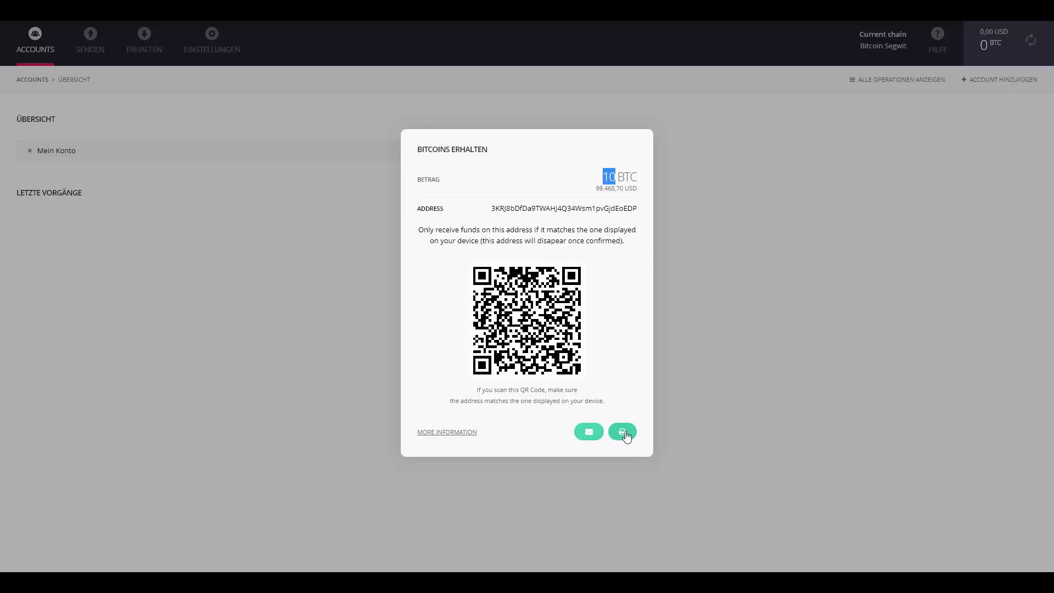
pyautogui.moveTo(543, 340)
pyautogui.doubleClick(560, 210)
pyautogui.doubleClick(613, 176)
pyautogui.press('Escape')
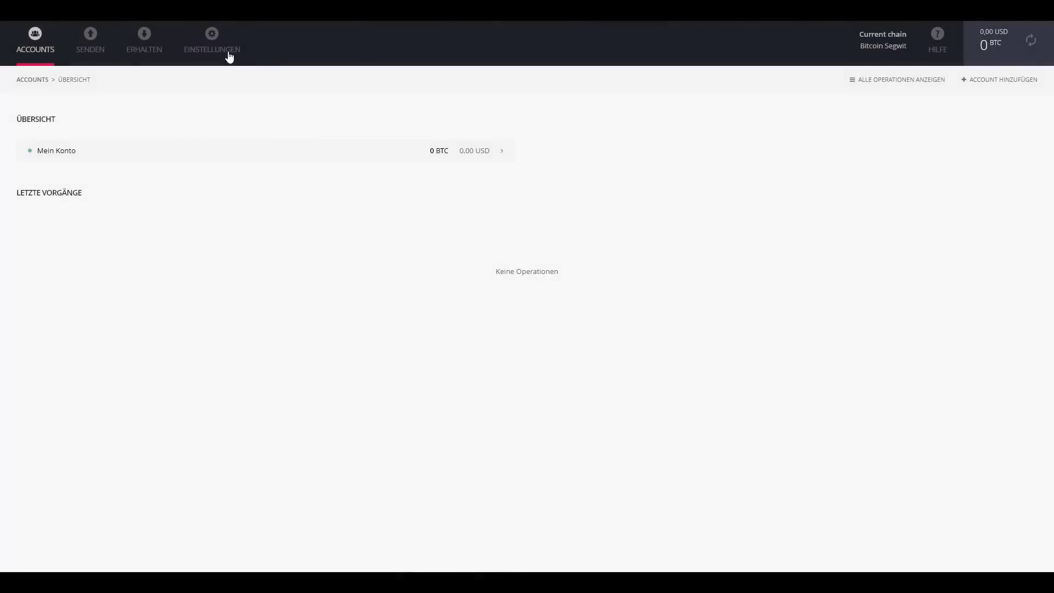
# - Set the countervalue currency in the display settings to Euro - EUR (€), keeping Deutschland as the region
pyautogui.click(220, 46)
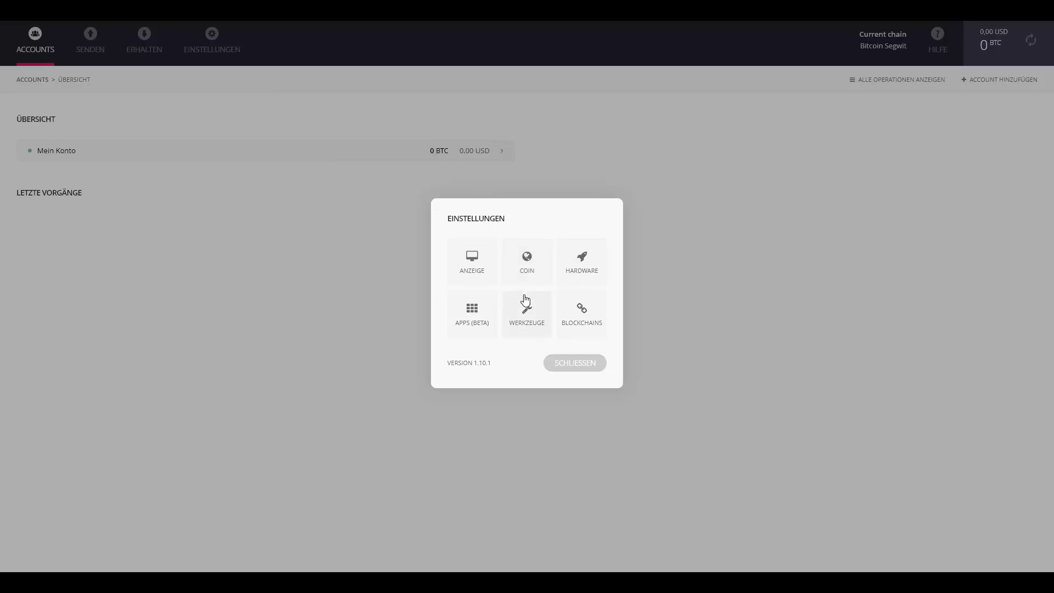
pyautogui.click(477, 273)
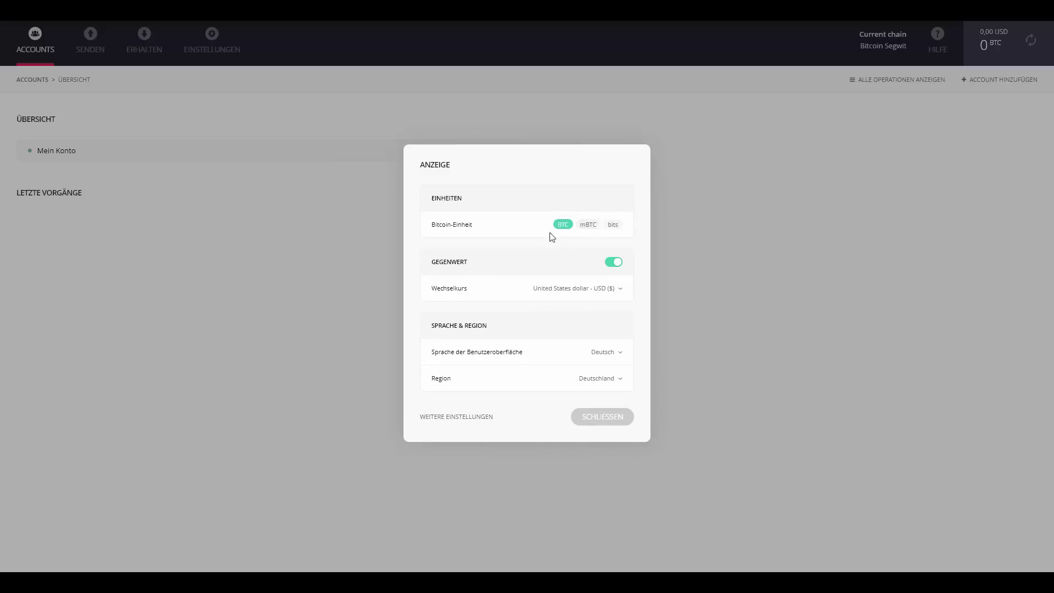
pyautogui.click(615, 288)
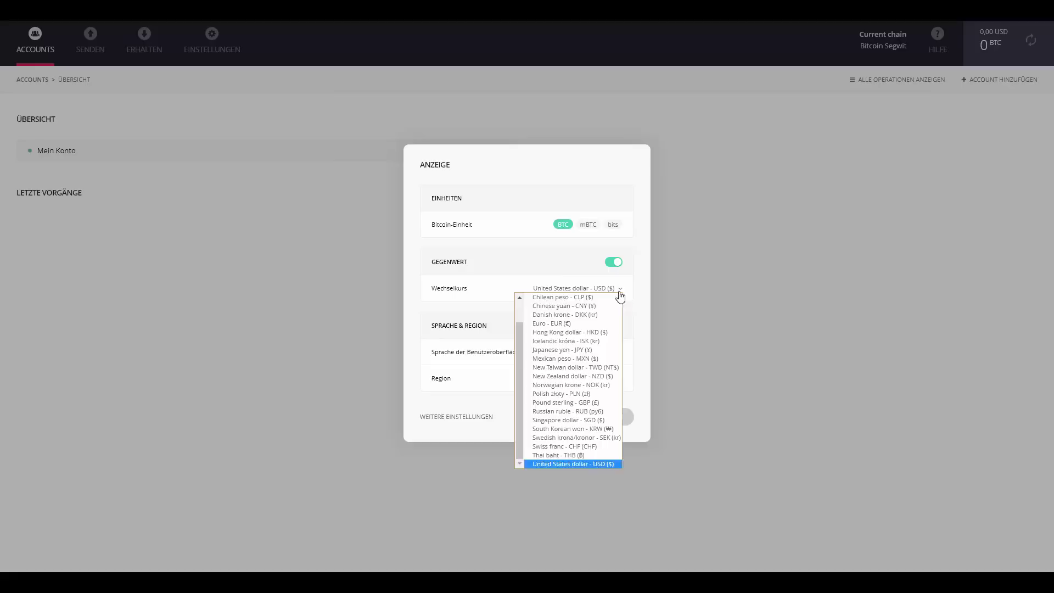
pyautogui.click(585, 323)
pyautogui.click(621, 289)
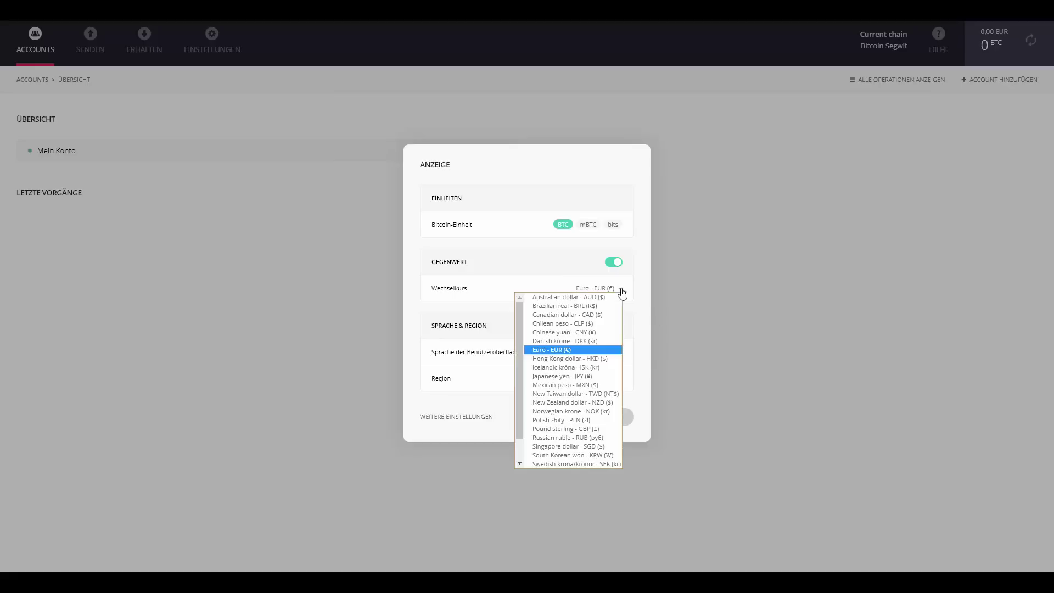
pyautogui.click(485, 285)
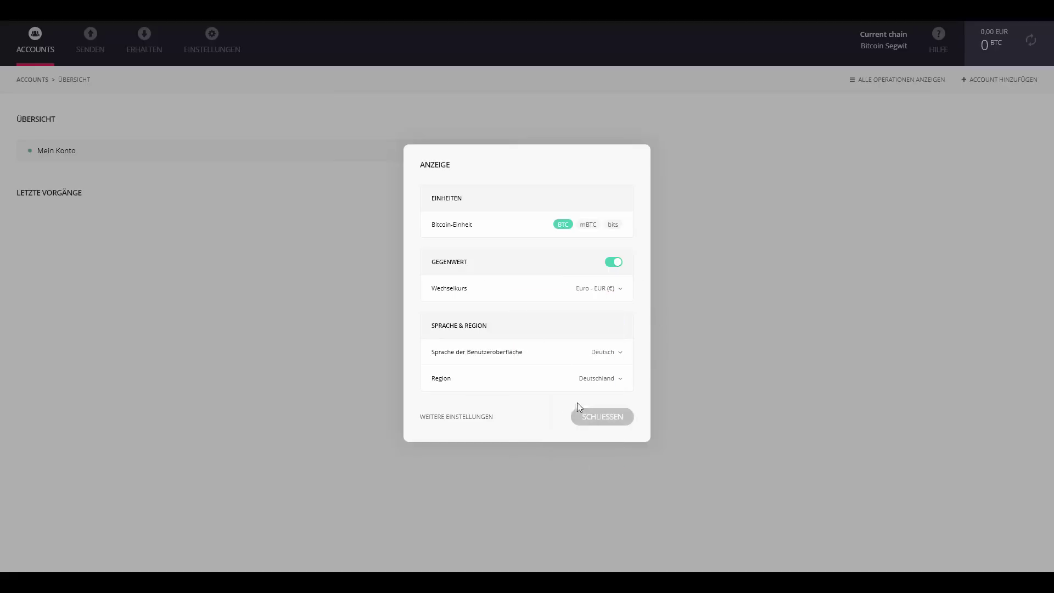
pyautogui.click(618, 380)
pyautogui.click(547, 379)
pyautogui.click(602, 424)
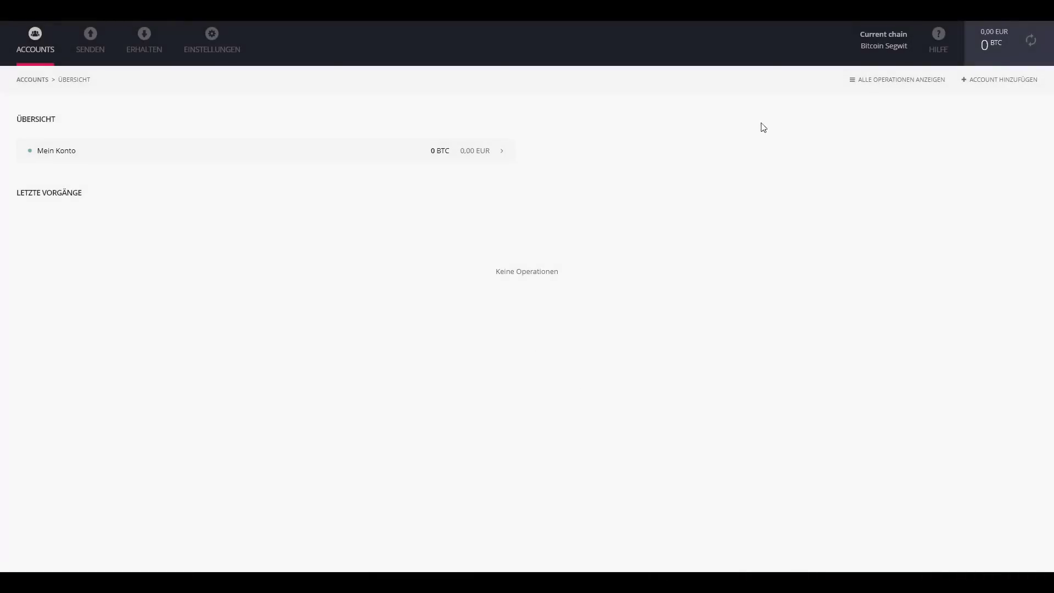
# - Set the default transaction fees in the coin settings to Standard (normale Konfirmation)
pyautogui.click(235, 48)
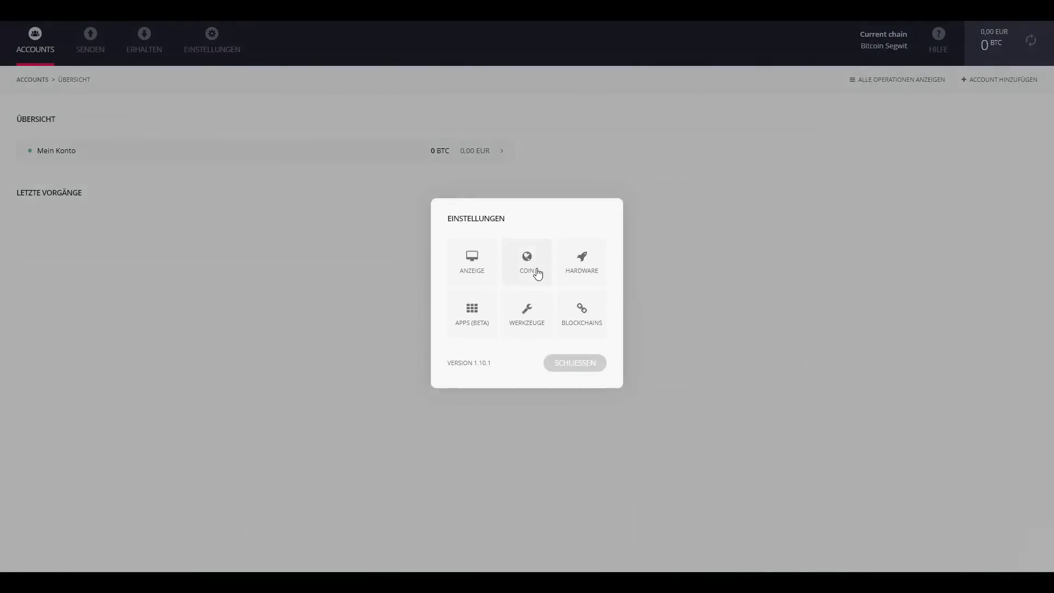
pyautogui.click(536, 272)
pyautogui.click(594, 305)
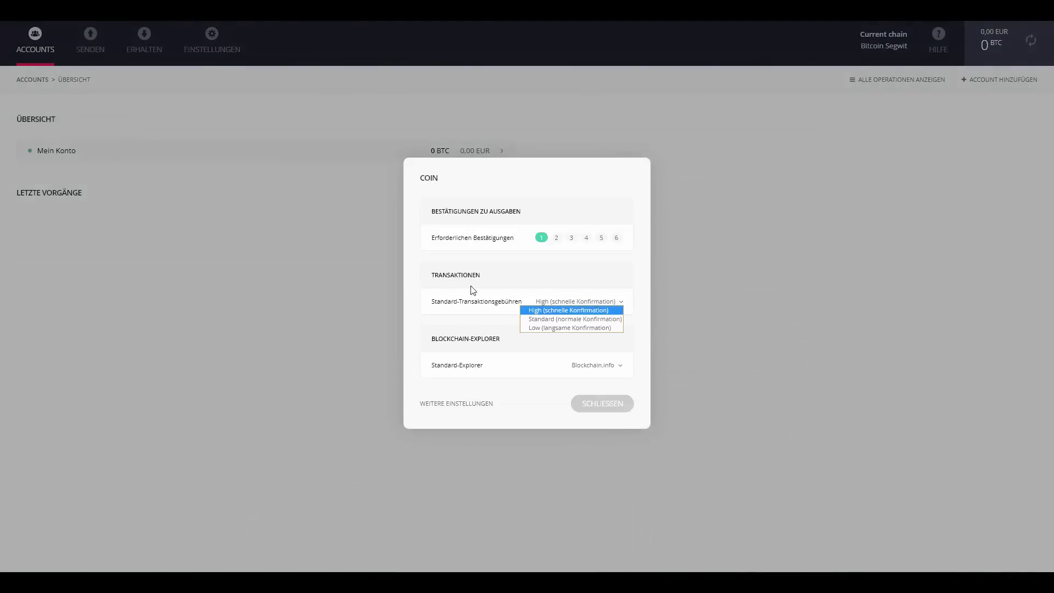
pyautogui.click(549, 319)
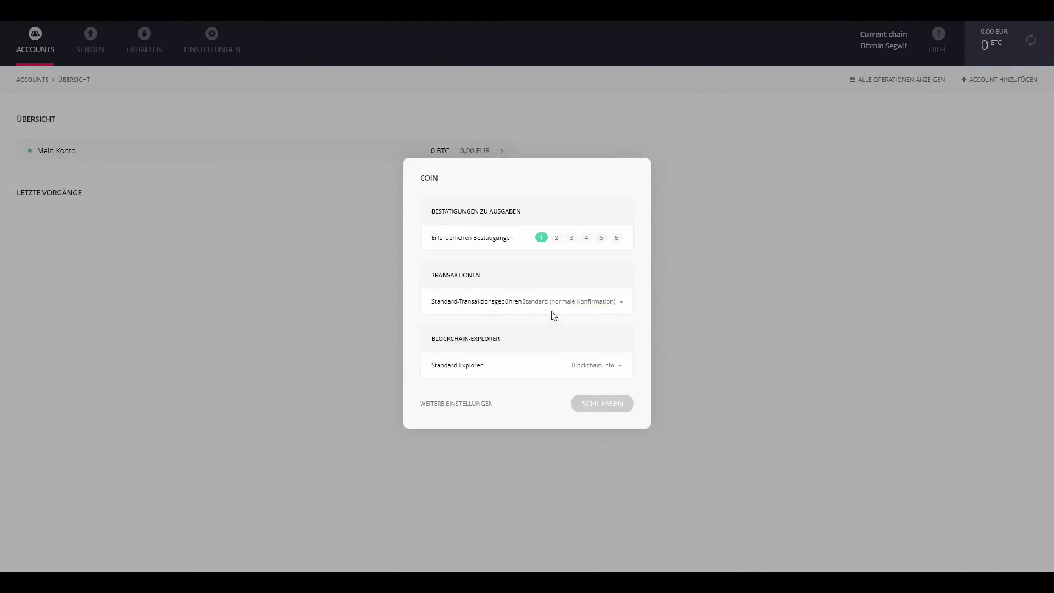
pyautogui.click(554, 305)
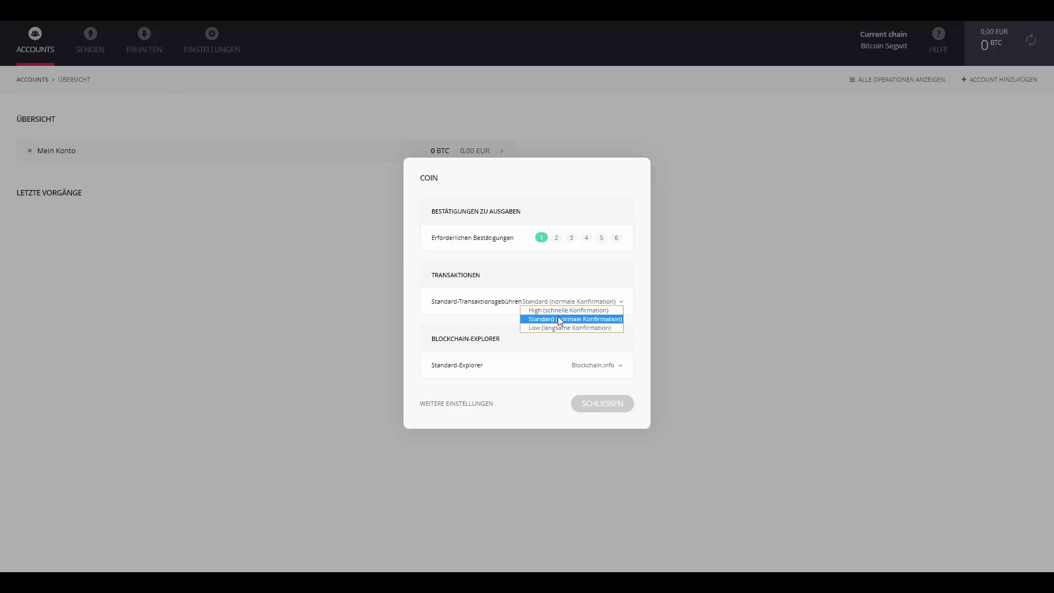
pyautogui.click(560, 321)
pyautogui.press('Escape')
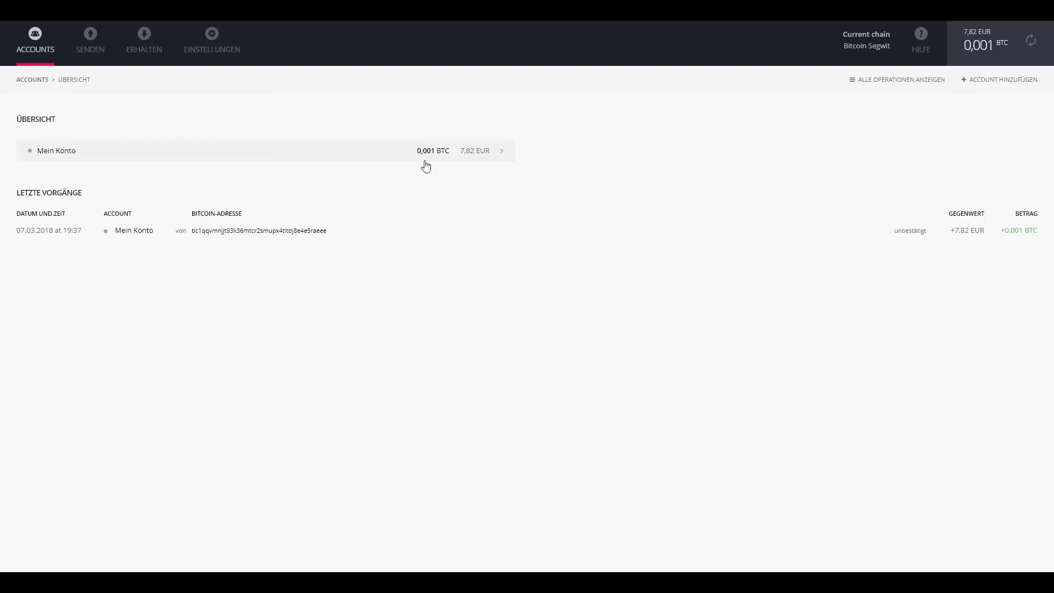
# - Reveal a new receiving address for Mein Konto on the device, copy it, and close the receive form
pyautogui.click(146, 59)
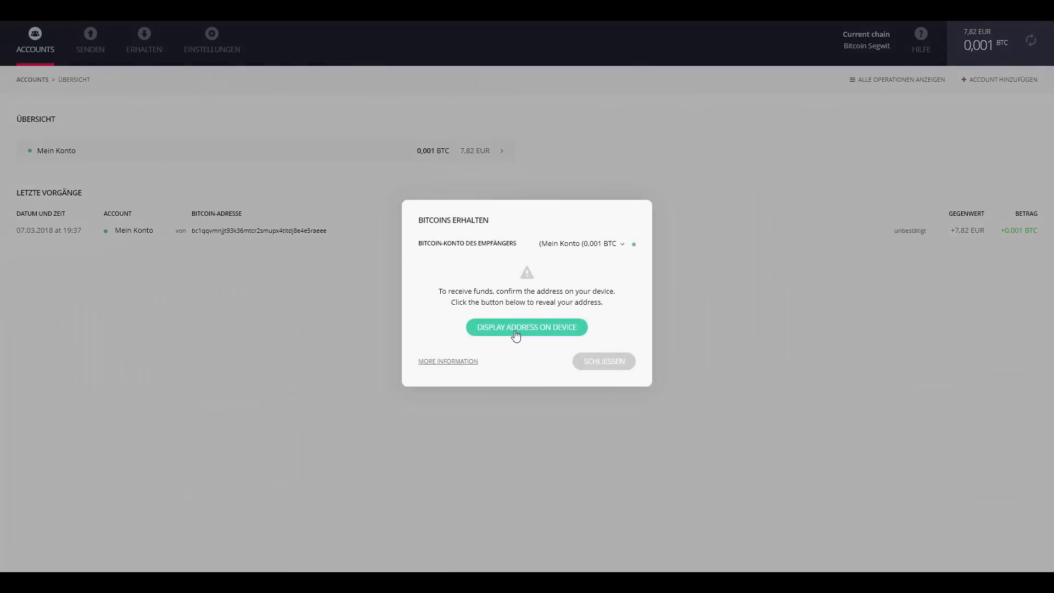
pyautogui.click(514, 330)
pyautogui.doubleClick(598, 209)
pyautogui.hotkey('ctrl', 'c')
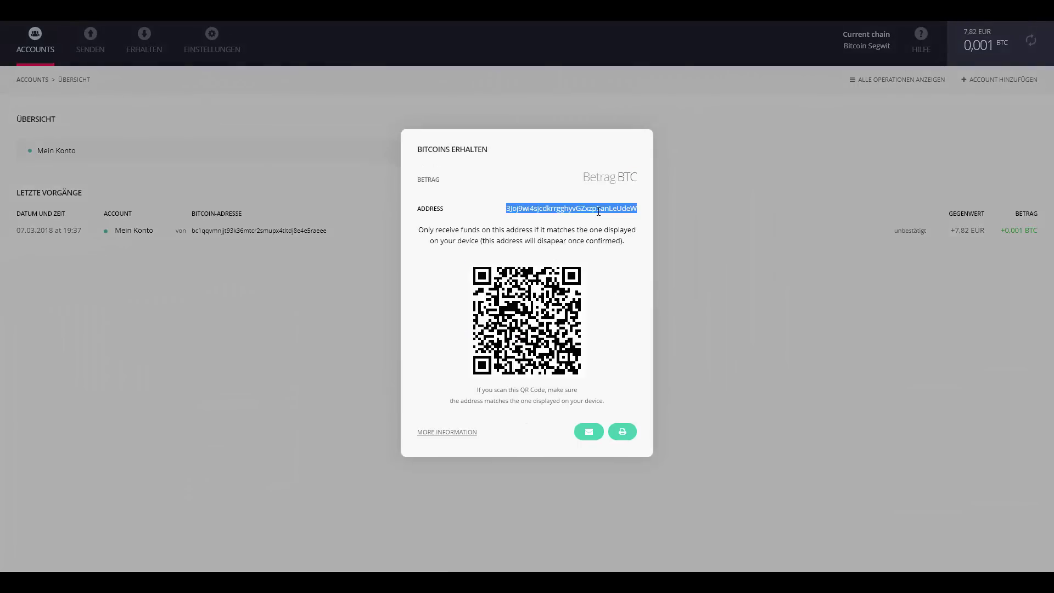
pyautogui.press('Escape')
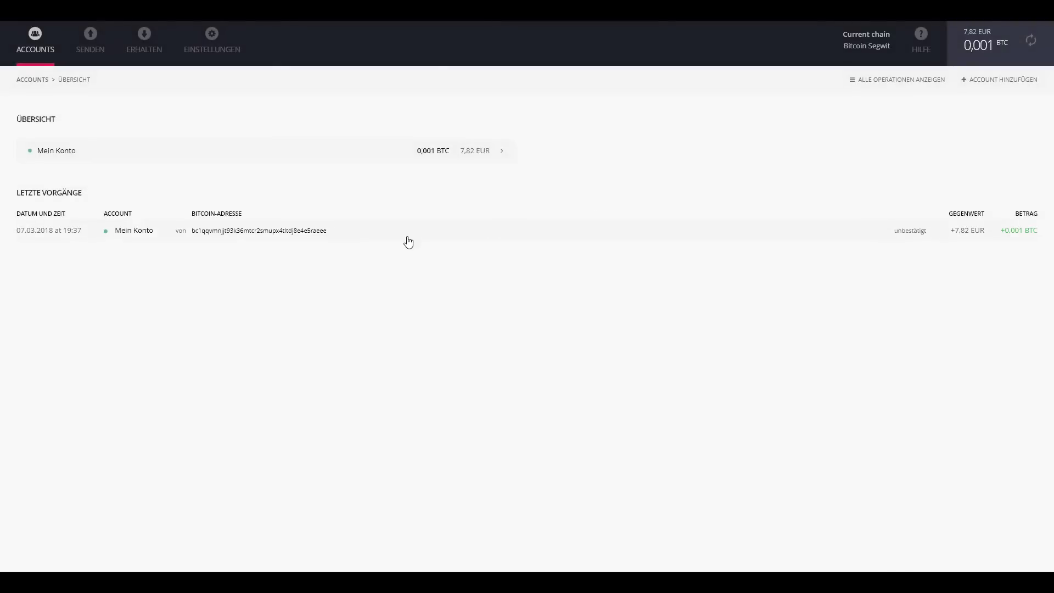
# - View the operation details of the incoming transaction and close them
pyautogui.click(408, 242)
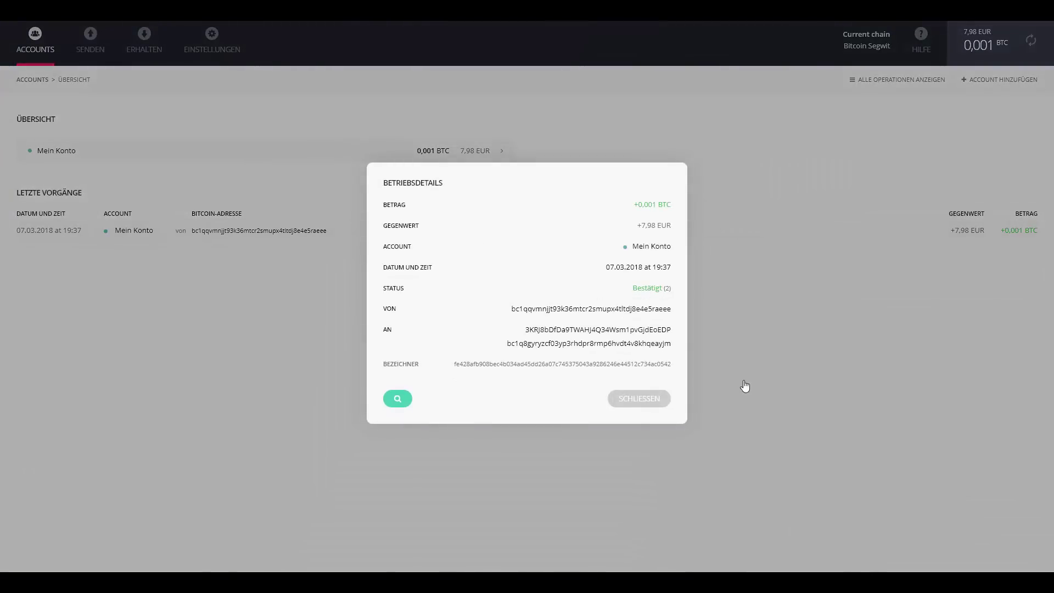
pyautogui.click(625, 400)
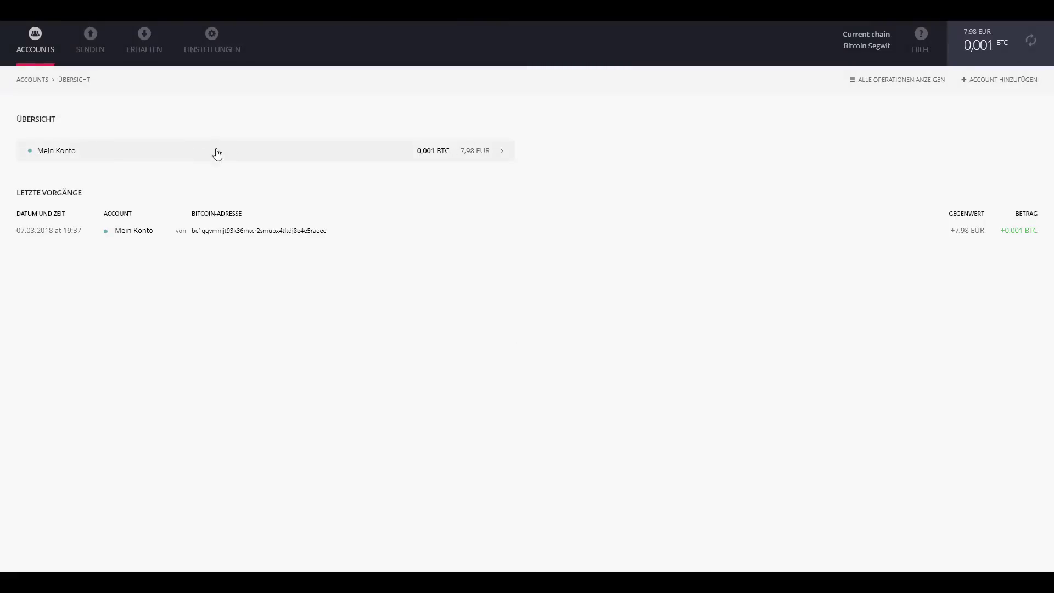
# - Reveal the receiving address for Mein Konto again, dismiss the support dialog, reselect the address, and leave the receive form
pyautogui.click(156, 53)
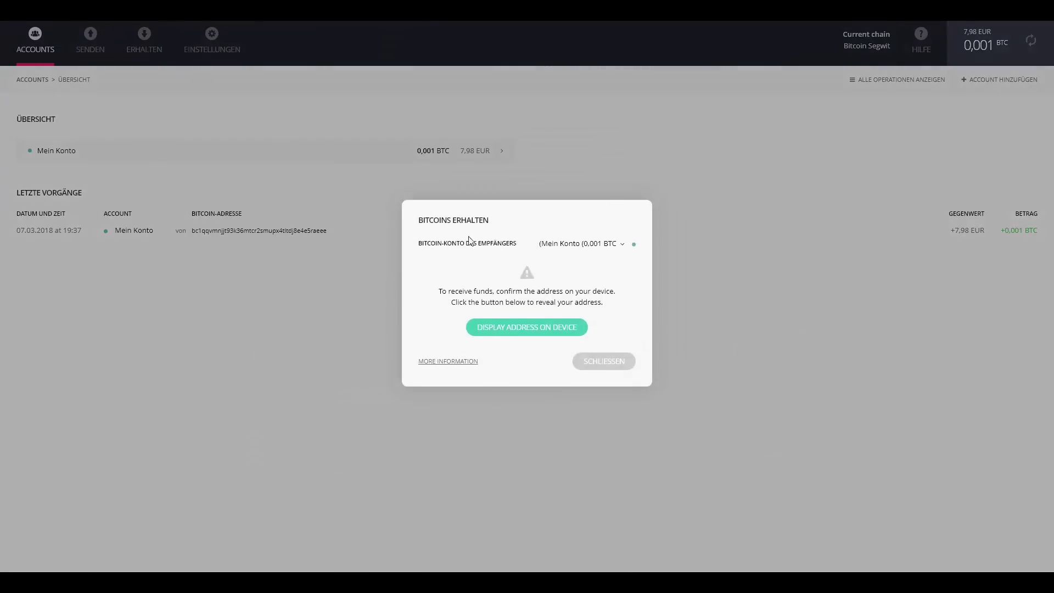
pyautogui.click(530, 330)
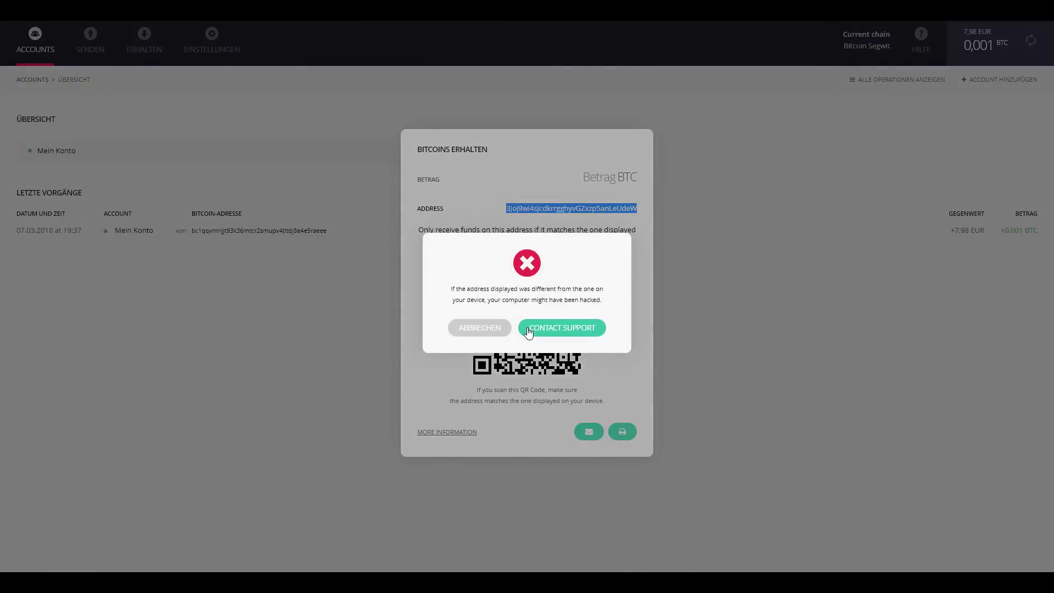
pyautogui.click(498, 329)
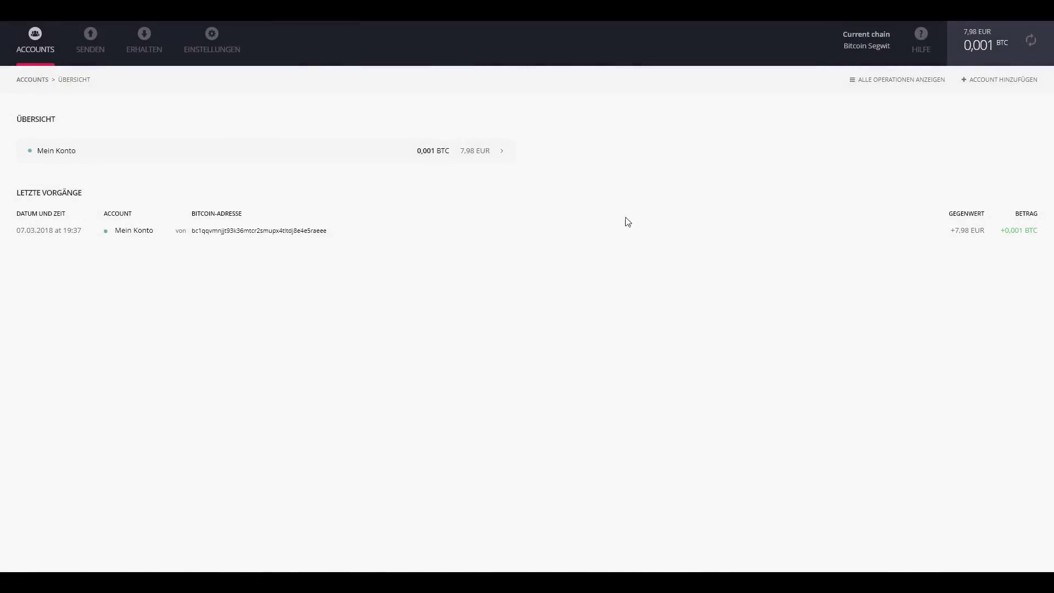
pyautogui.click(152, 54)
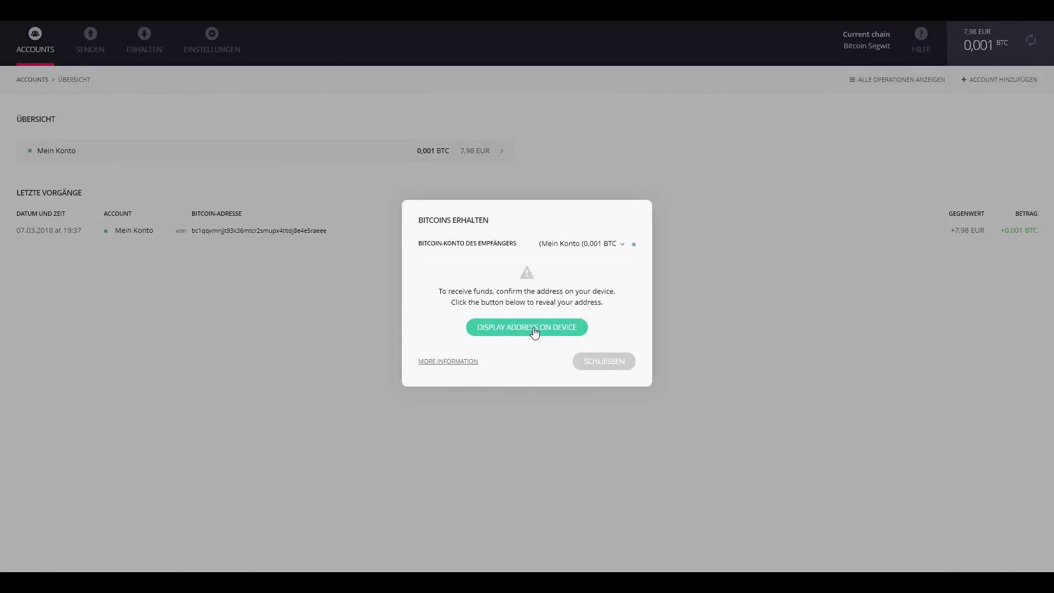
pyautogui.click(534, 332)
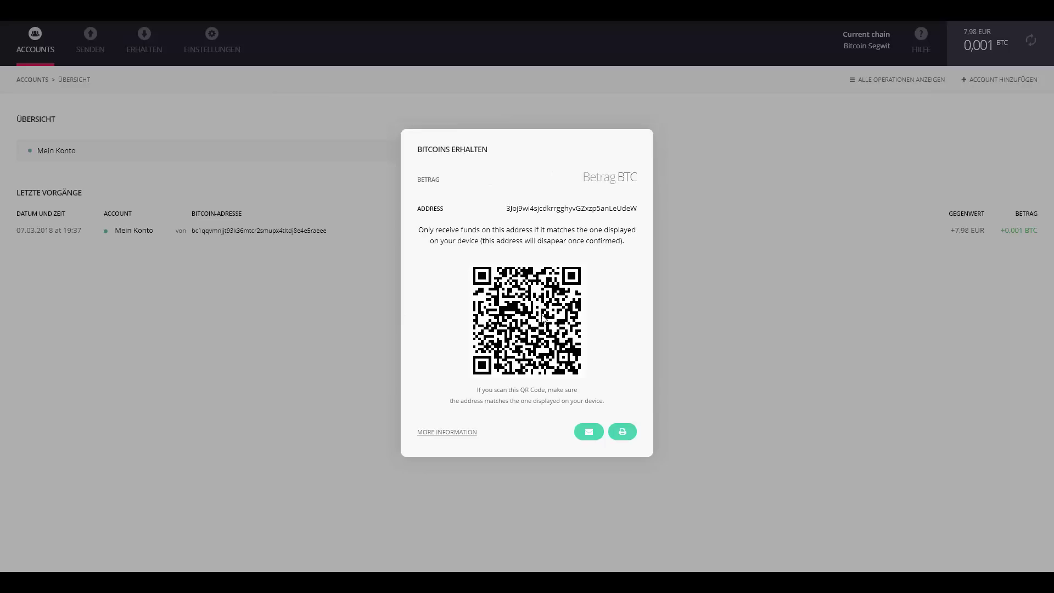
pyautogui.doubleClick(577, 208)
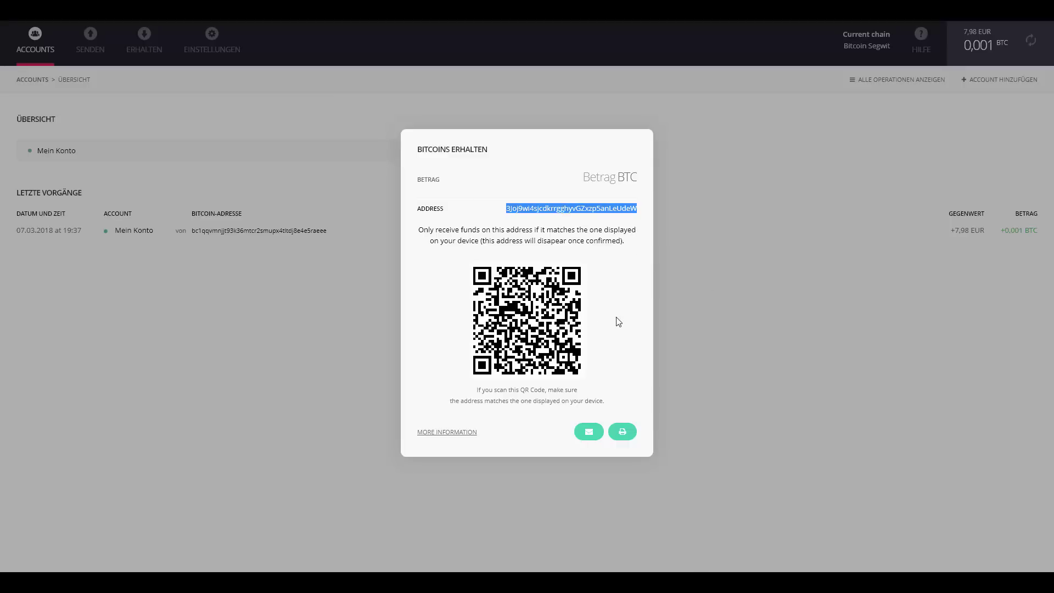
pyautogui.press('Escape')
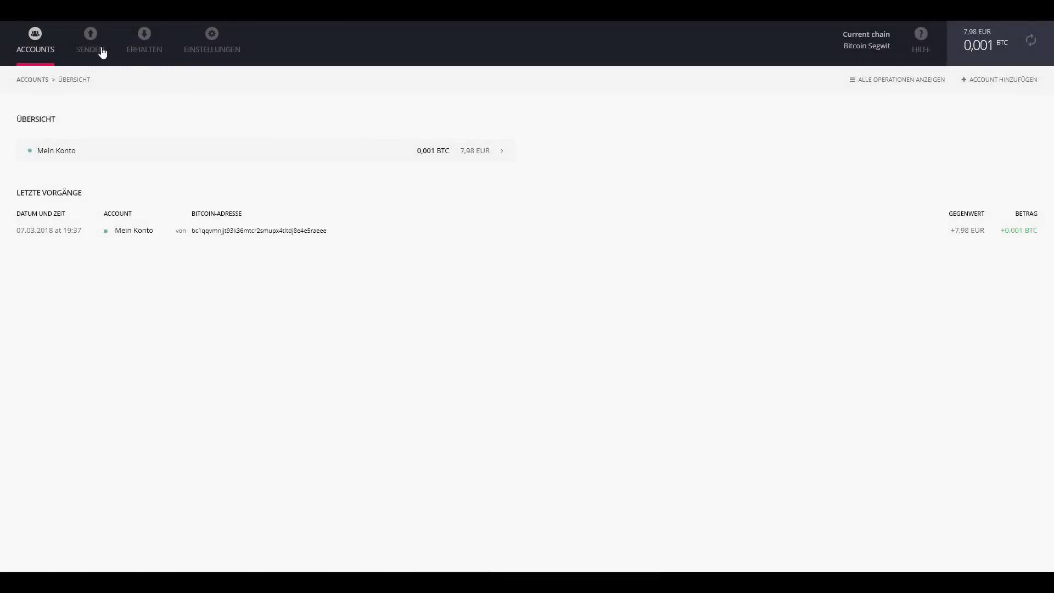
# - Fill in the send form with 0.0001 BTC, the copied recipient address, and Mein Konto as the account to debit
pyautogui.click(89, 37)
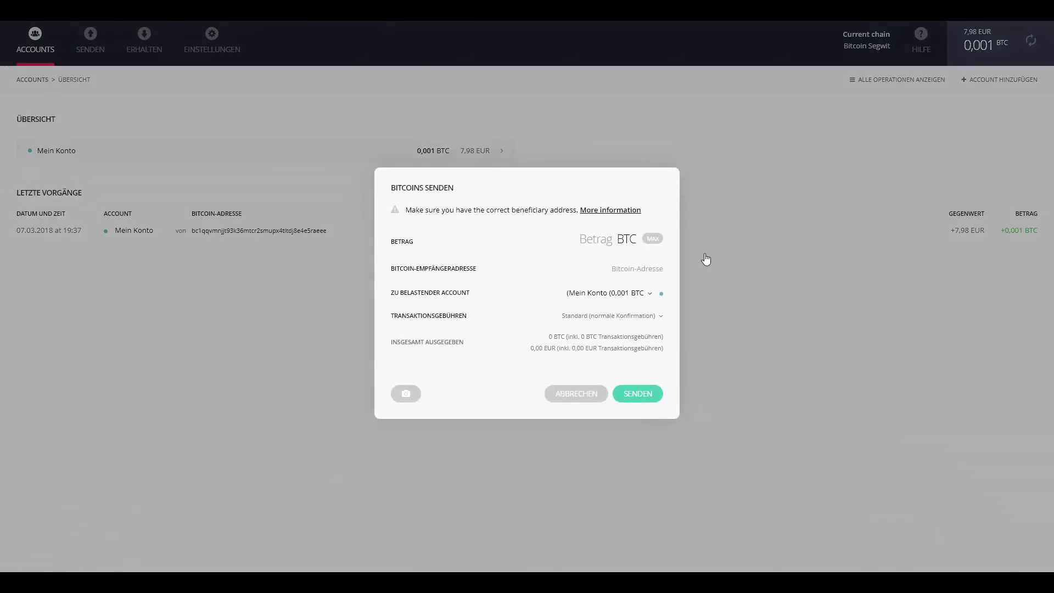
pyautogui.write('0.0001')
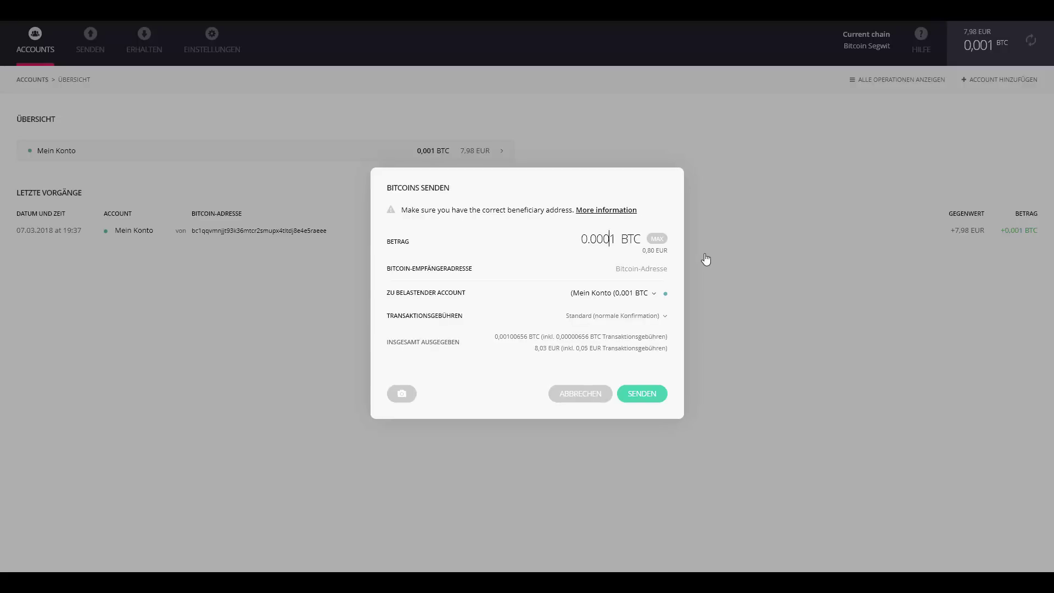
pyautogui.click(619, 268)
pyautogui.hotkey('ctrl', 'v')
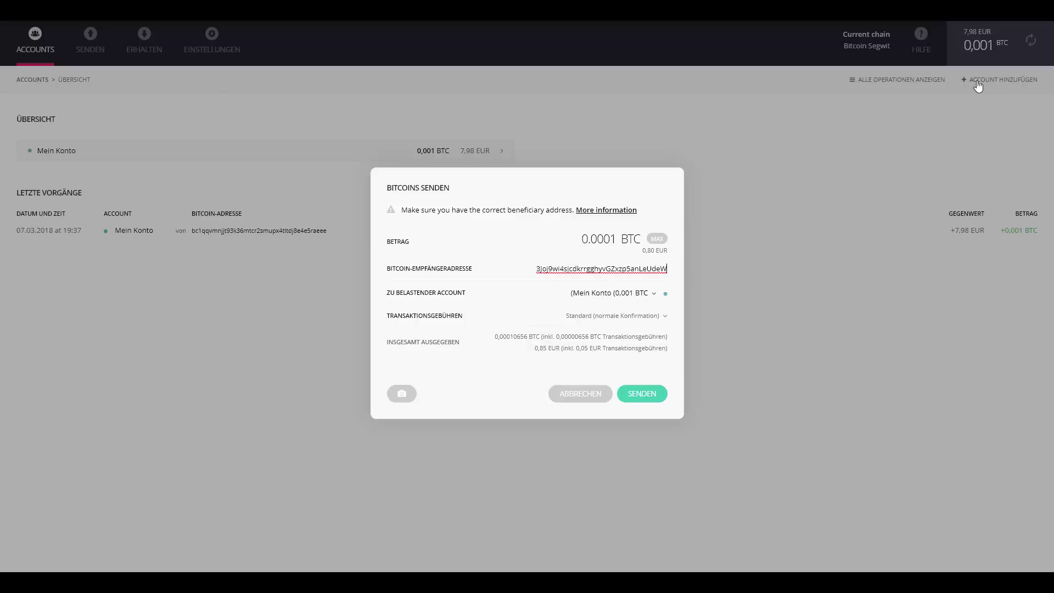
pyautogui.click(645, 298)
pyautogui.click(632, 304)
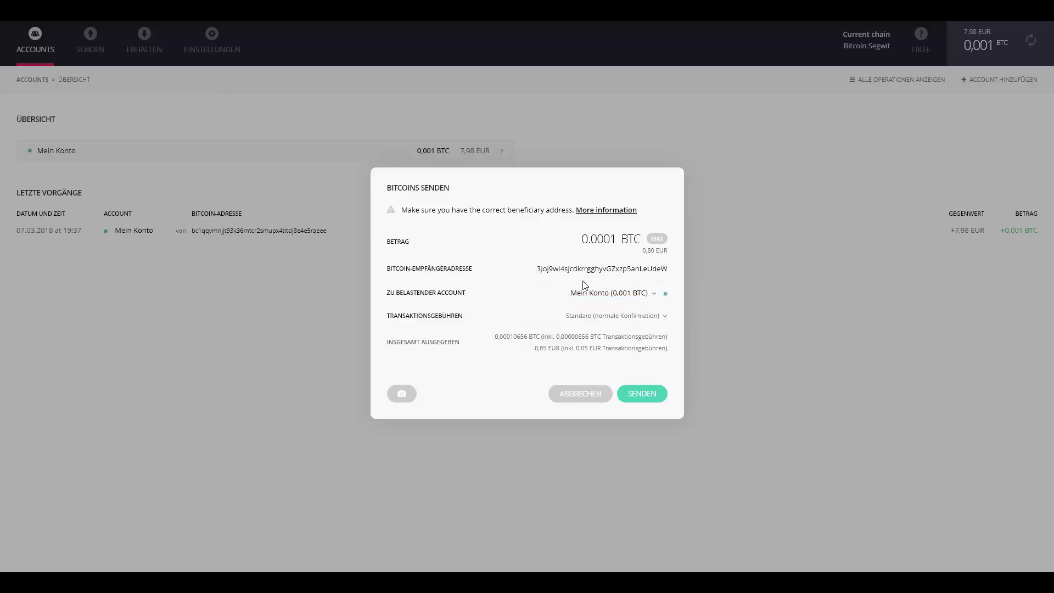
# - Keep the transaction fee at Standard (normale Konfirmation), send the 0.0001 BTC payment, and close the completion dialog
pyautogui.click(578, 318)
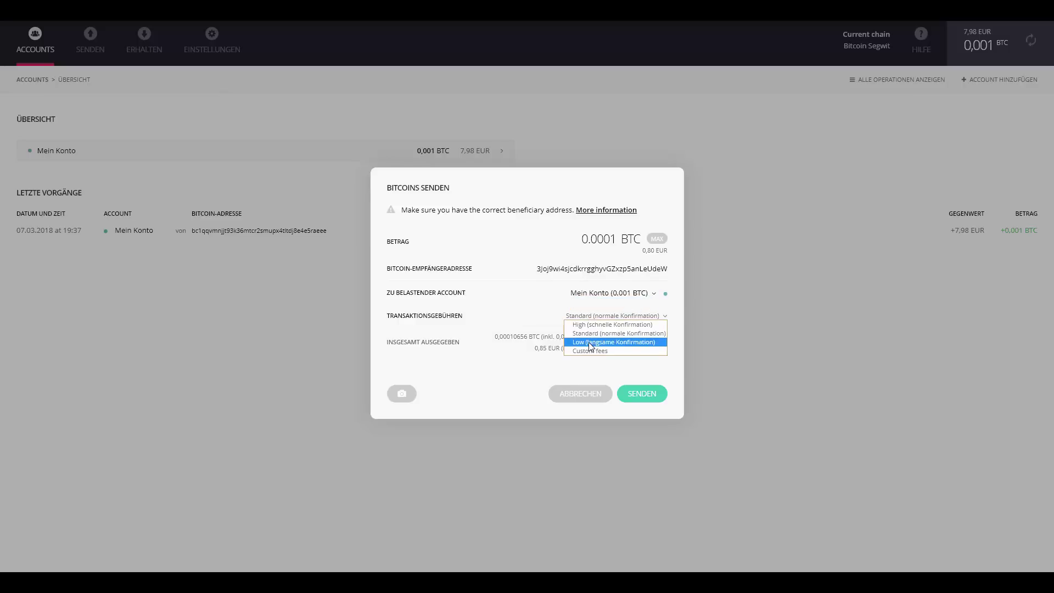
pyautogui.click(595, 333)
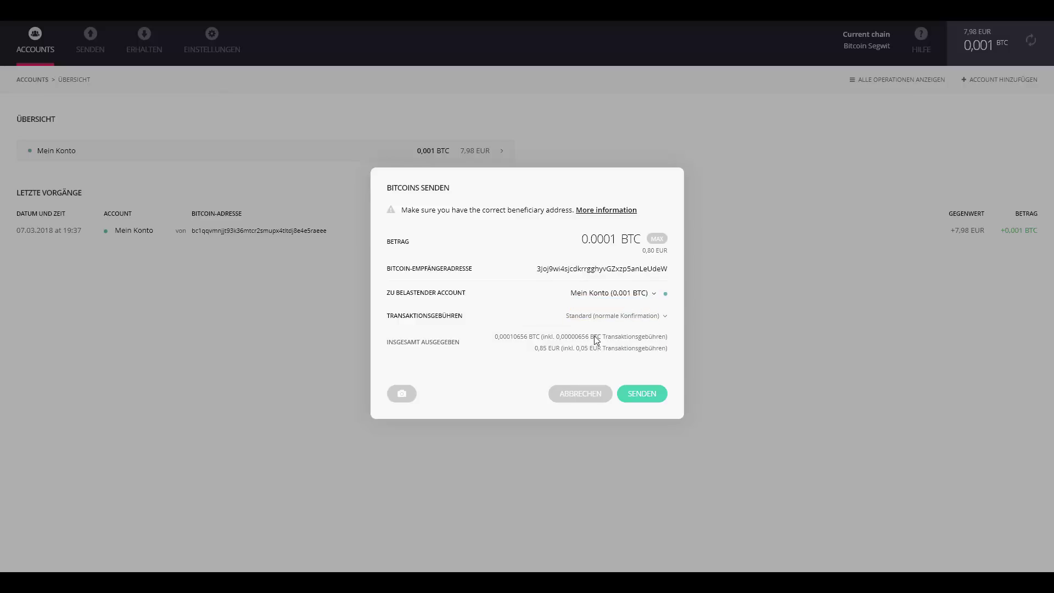
pyautogui.click(643, 391)
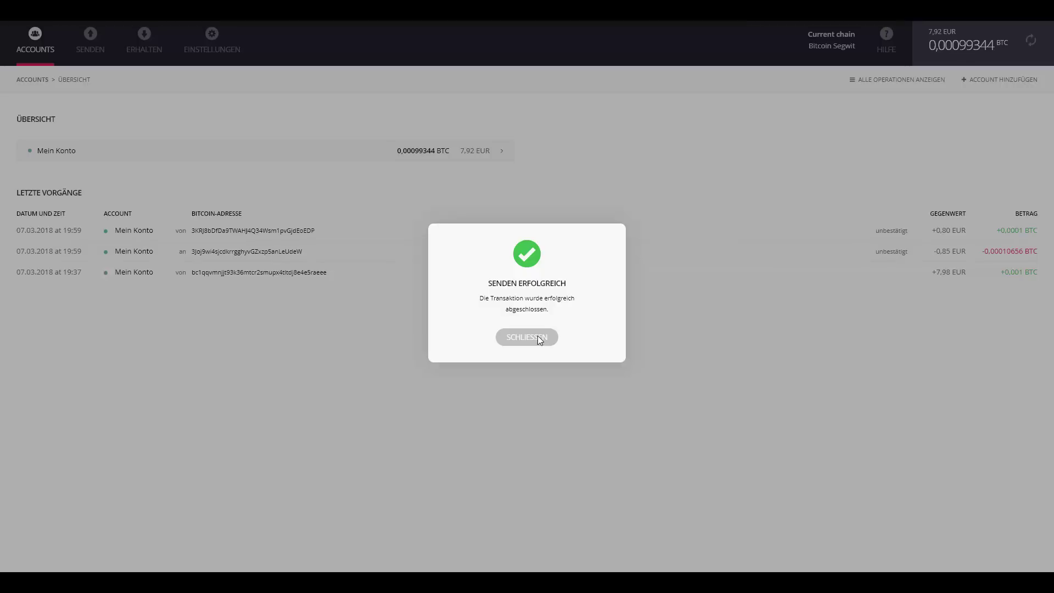
pyautogui.click(540, 338)
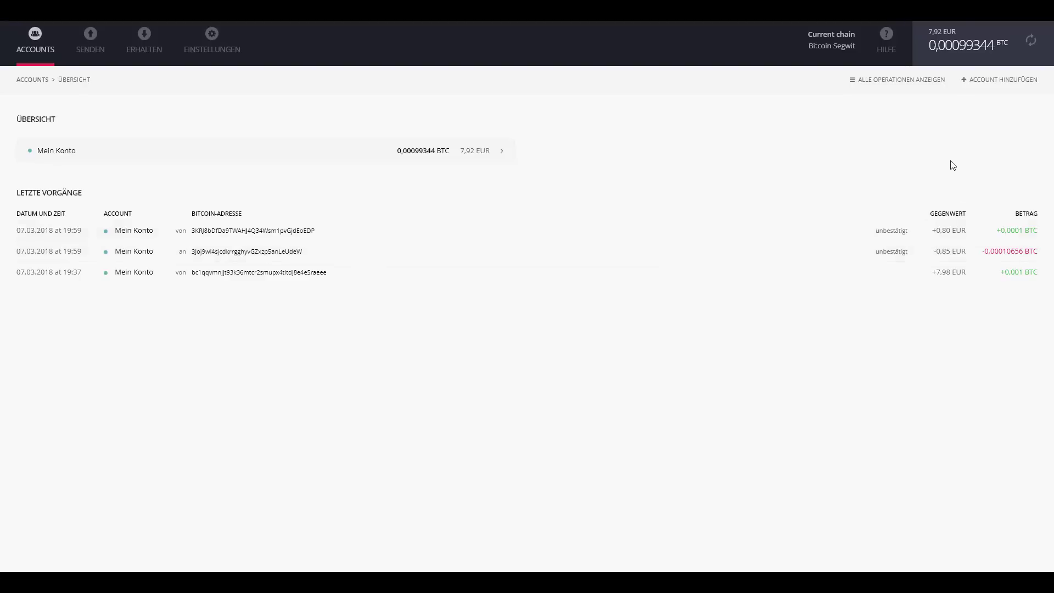
# - Add a new account named Sparschwein with the colour Waldgrün and open its account page
pyautogui.click(987, 83)
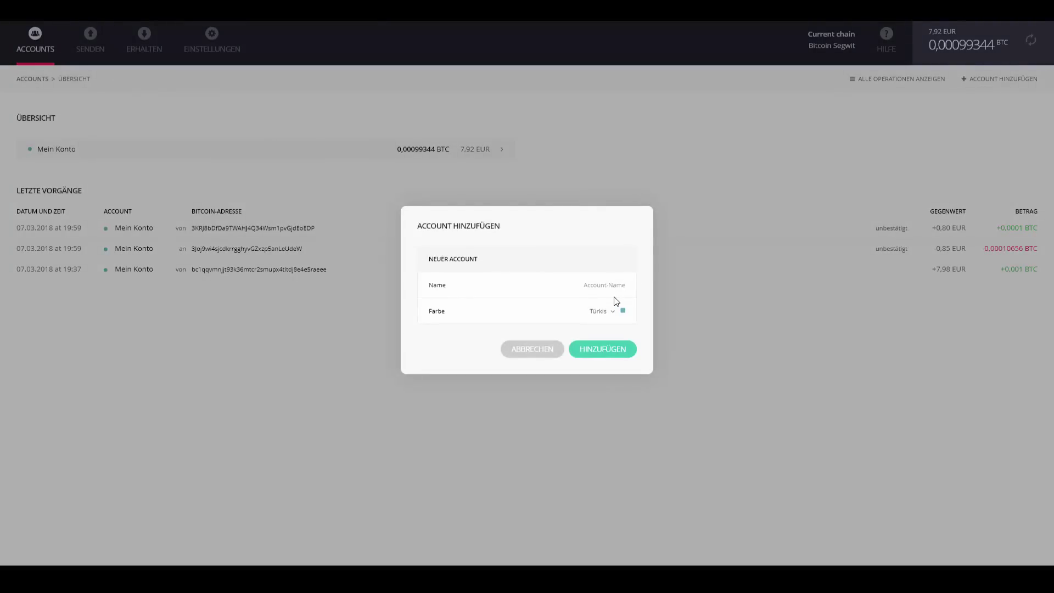
pyautogui.write('Sparschwein')
pyautogui.click(609, 310)
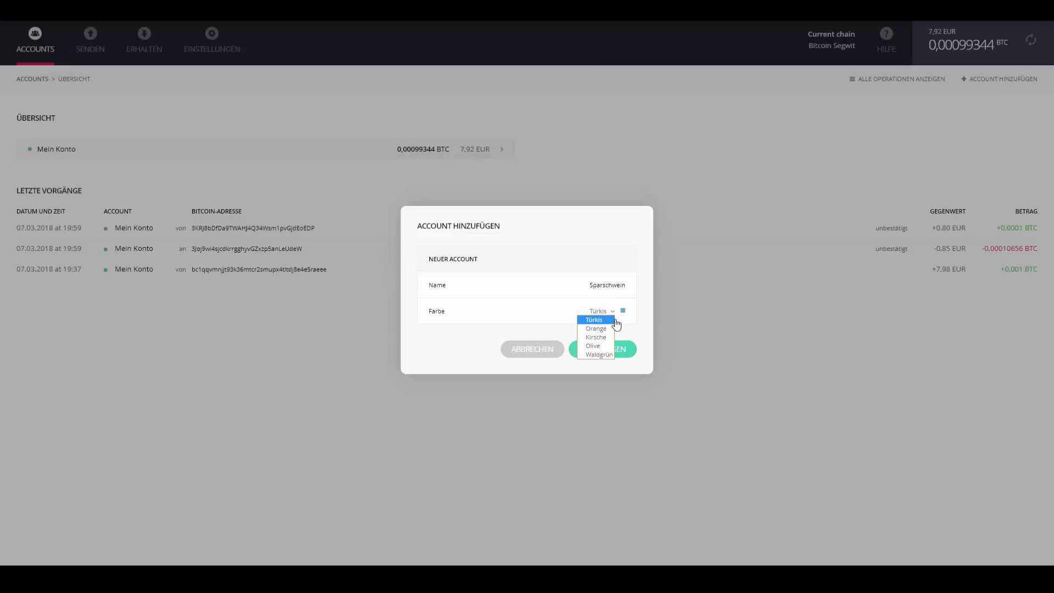
pyautogui.click(604, 355)
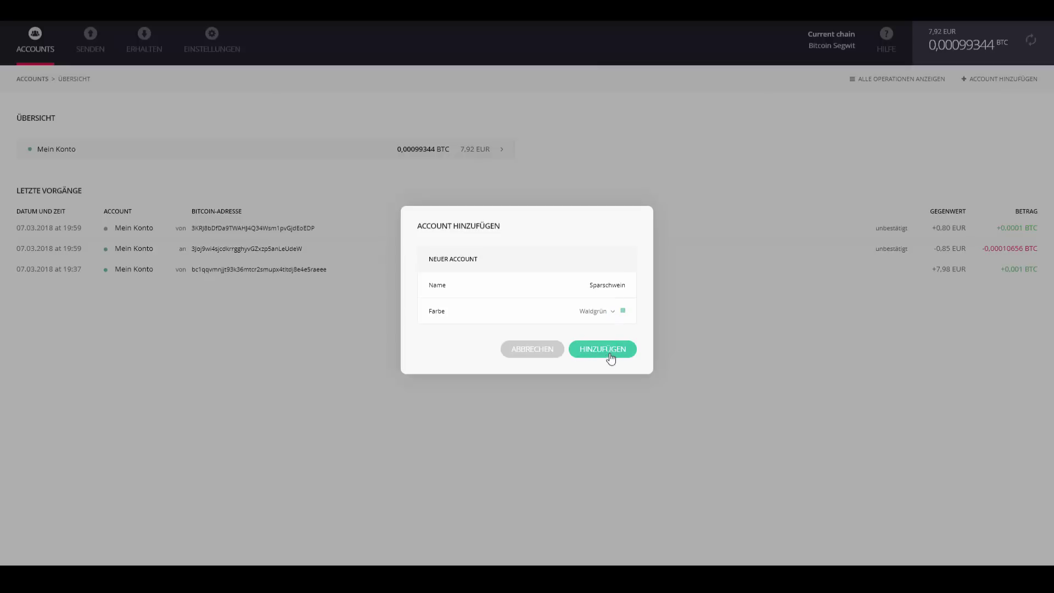
pyautogui.click(607, 356)
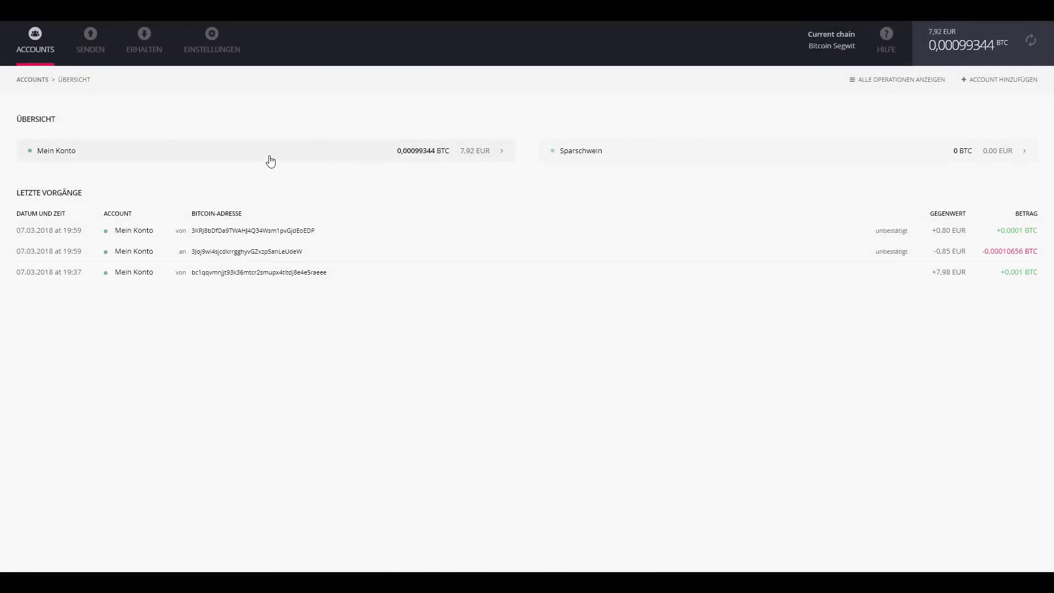
pyautogui.click(831, 157)
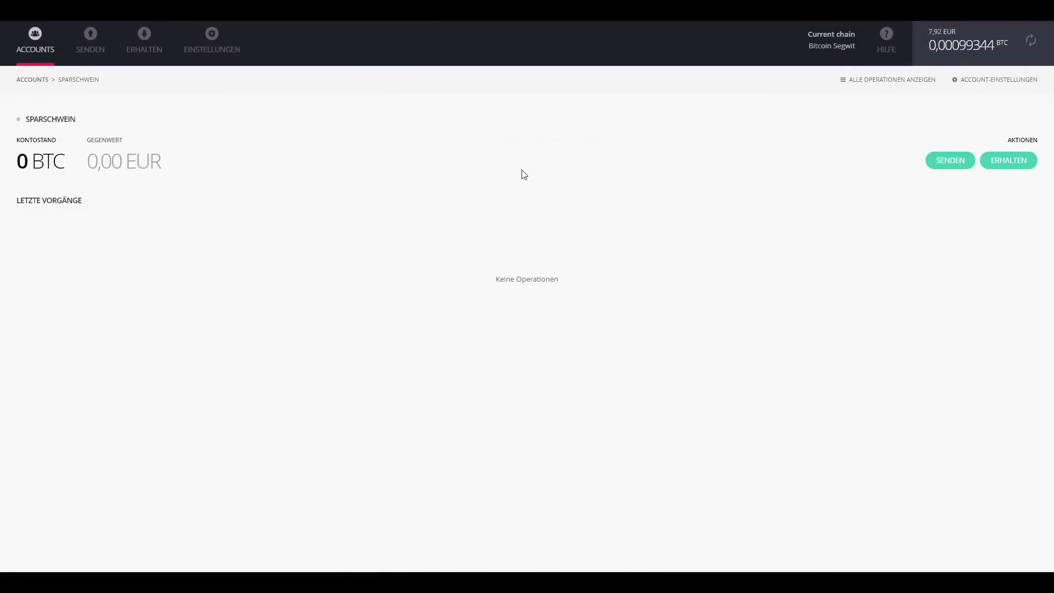